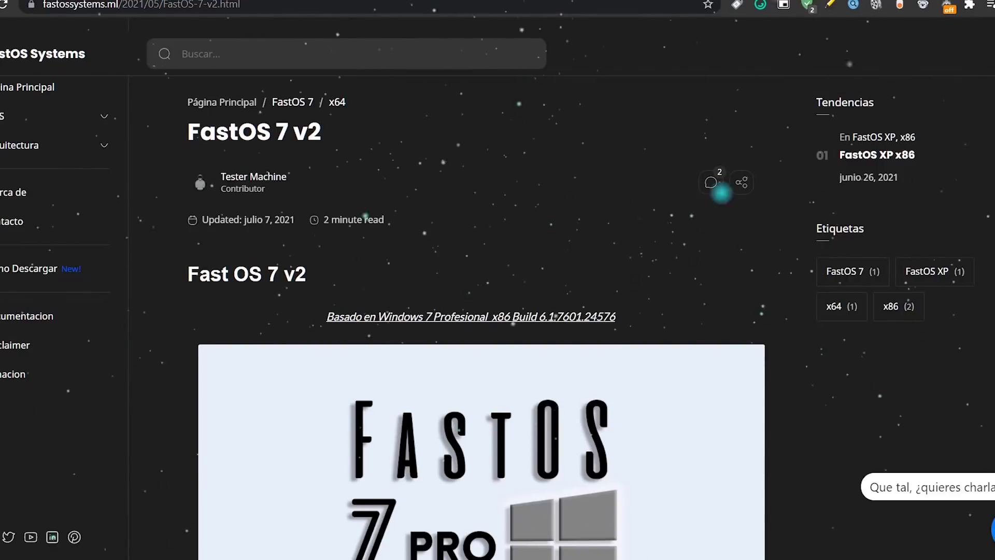
Examine the FastOS 7 v2 page, including its feature list, x86 and x64 download links, and MD5 verification notes
scroll(497, 290, "down", 1)
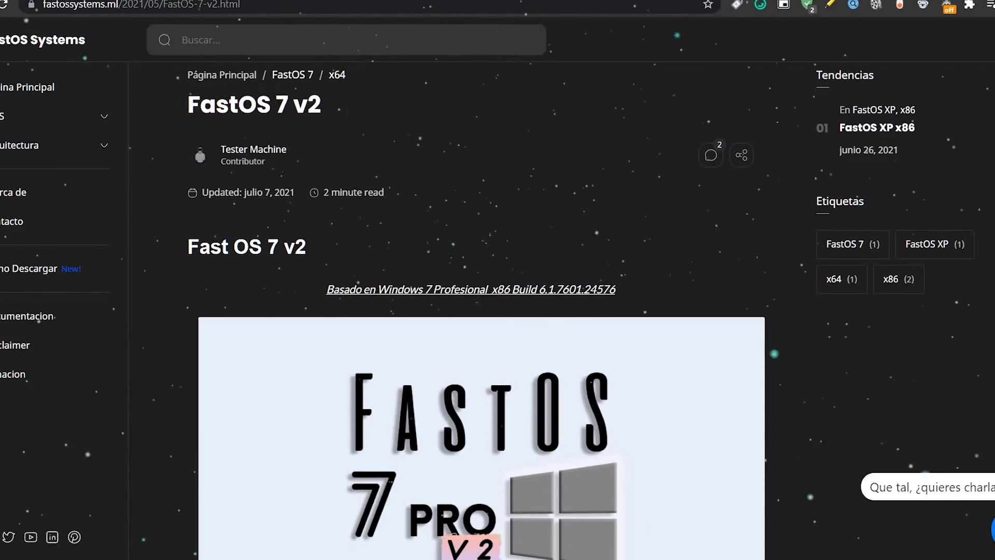
scroll(498, 311, "down", 4)
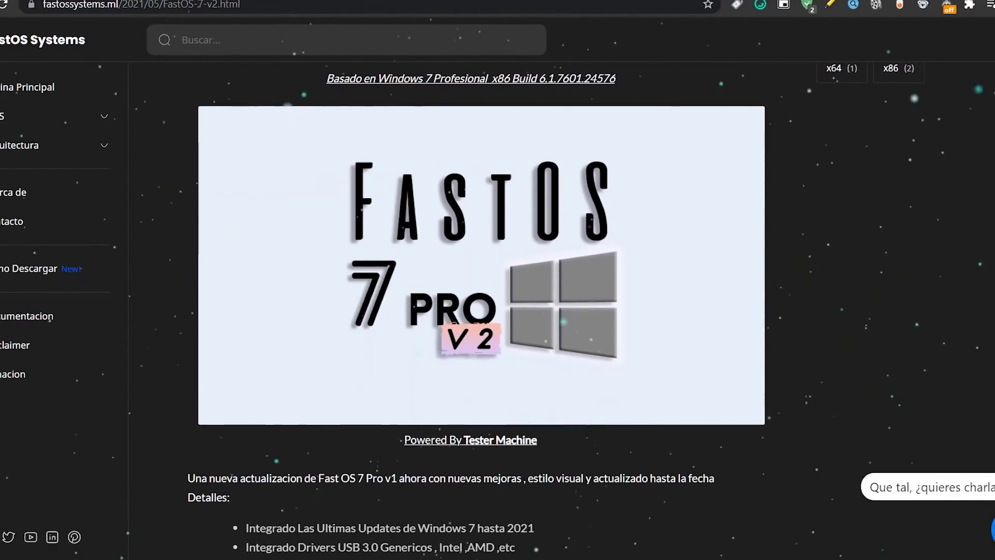
scroll(498, 310, "down", 1)
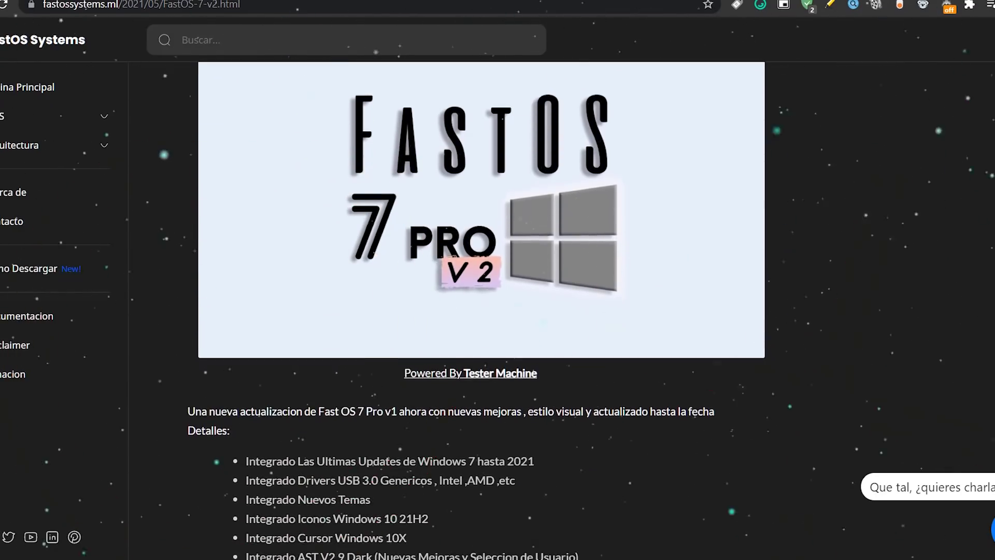
scroll(497, 311, "down", 5)
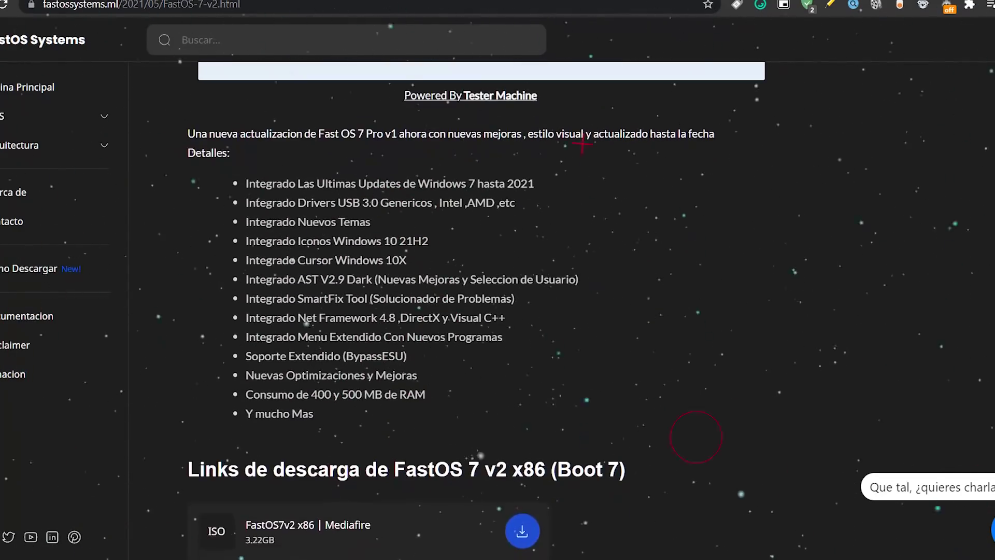
scroll(498, 311, "down", 1)
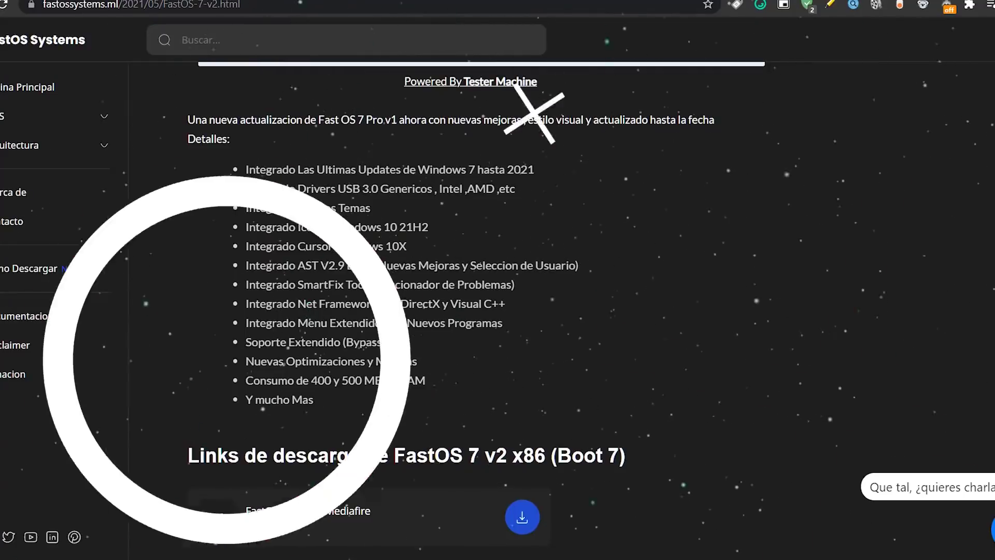
scroll(497, 311, "down", 2)
scroll(498, 311, "down", 3)
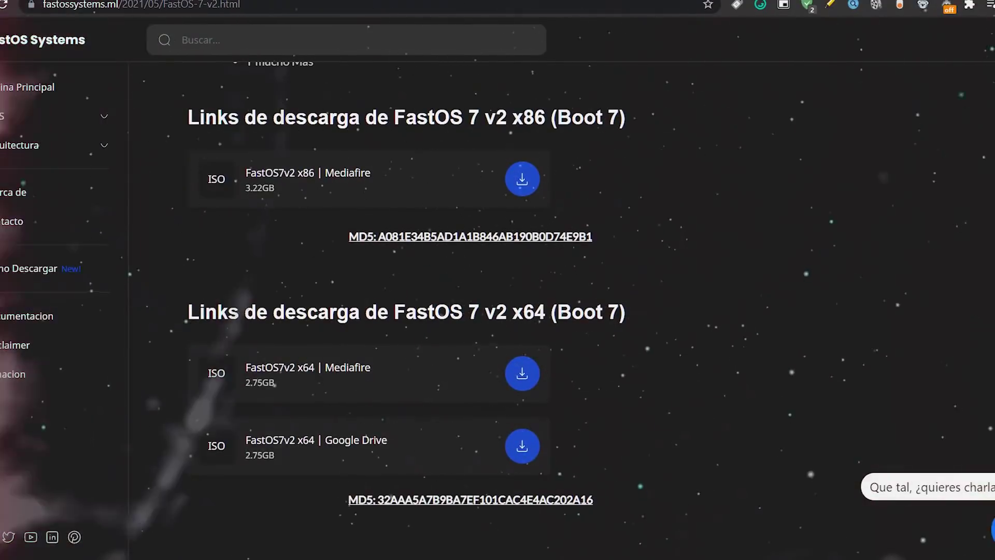
scroll(498, 311, "down", 15)
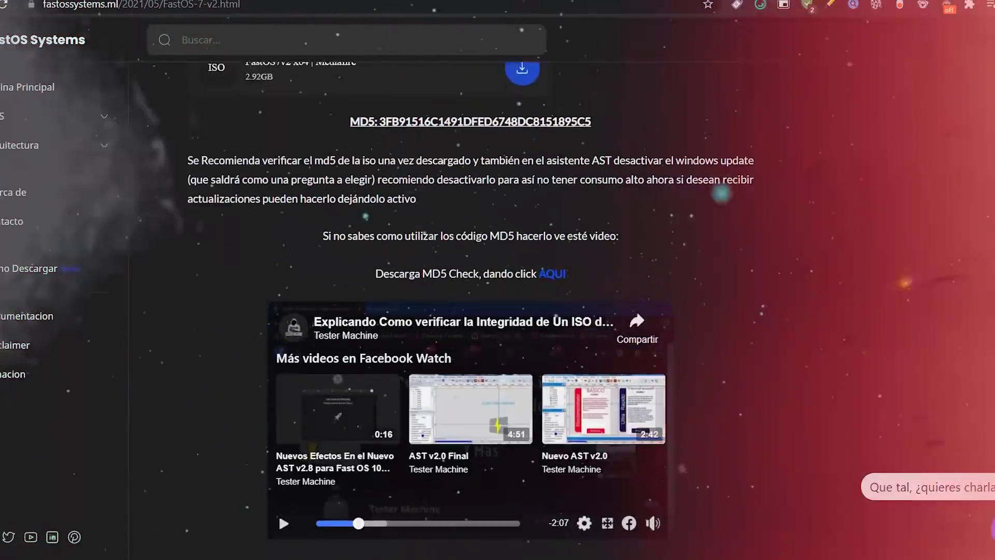
scroll(497, 311, "down", 6)
scroll(498, 311, "up", 6)
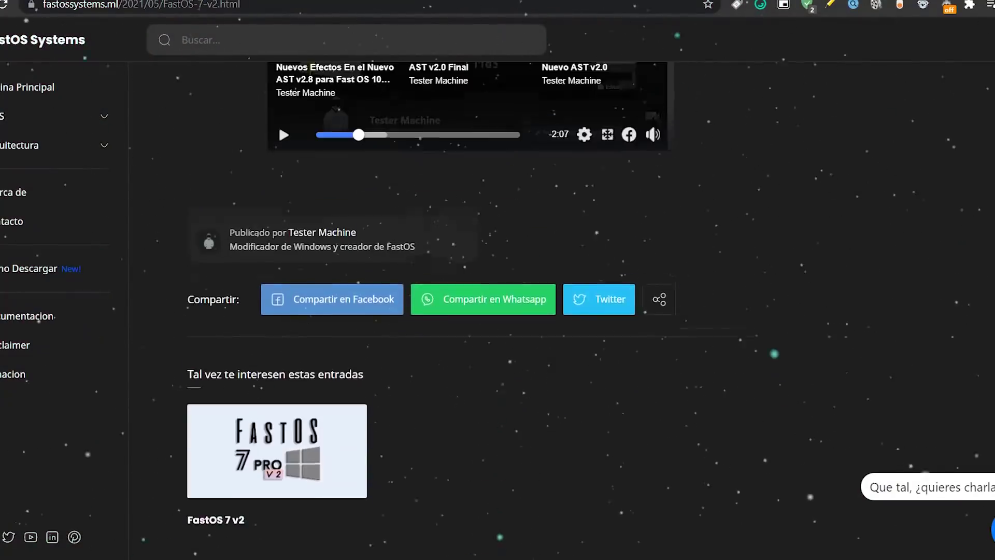
scroll(637, 558, "up", 9)
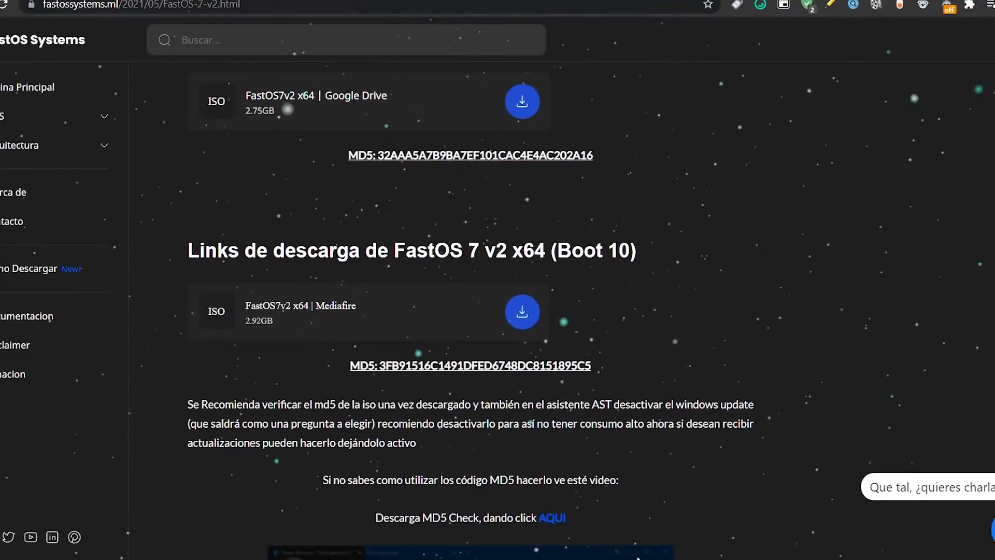
scroll(637, 558, "up", 15)
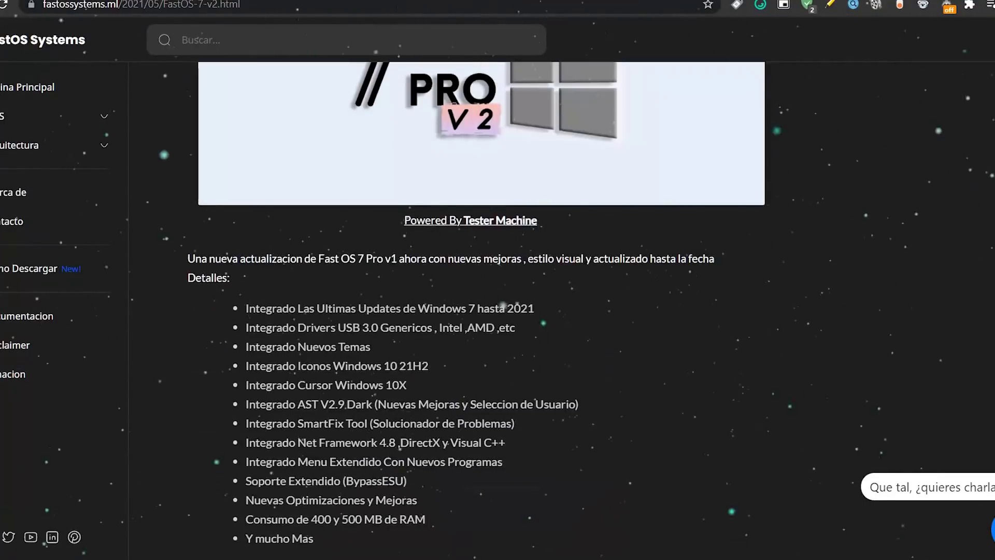
scroll(498, 311, "up", 4)
scroll(845, 254, "up", 4)
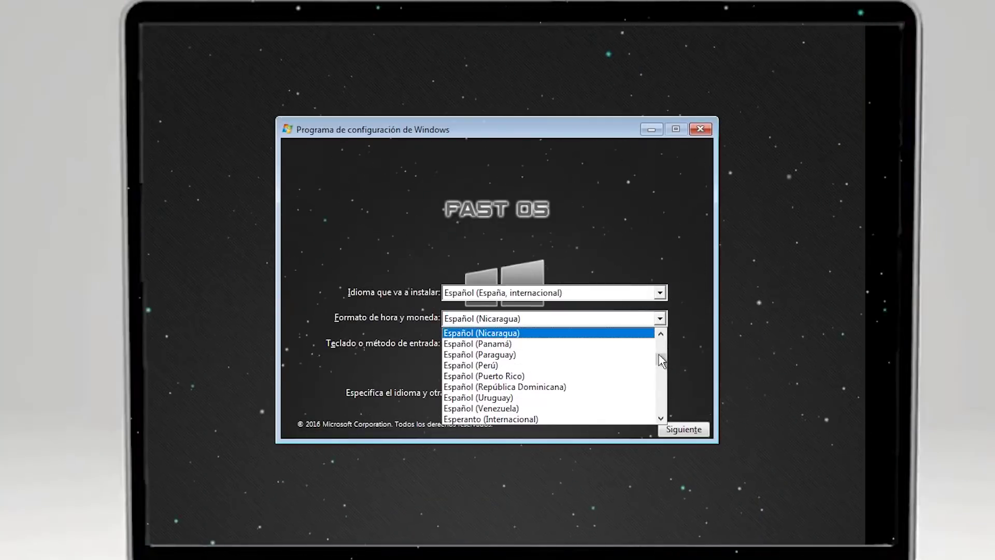
Choose the regional time and currency format in Windows Setup and start the installation
left_click_drag(661, 360, 661, 339)
left_click(482, 338)
left_click(684, 429)
left_click(518, 286)
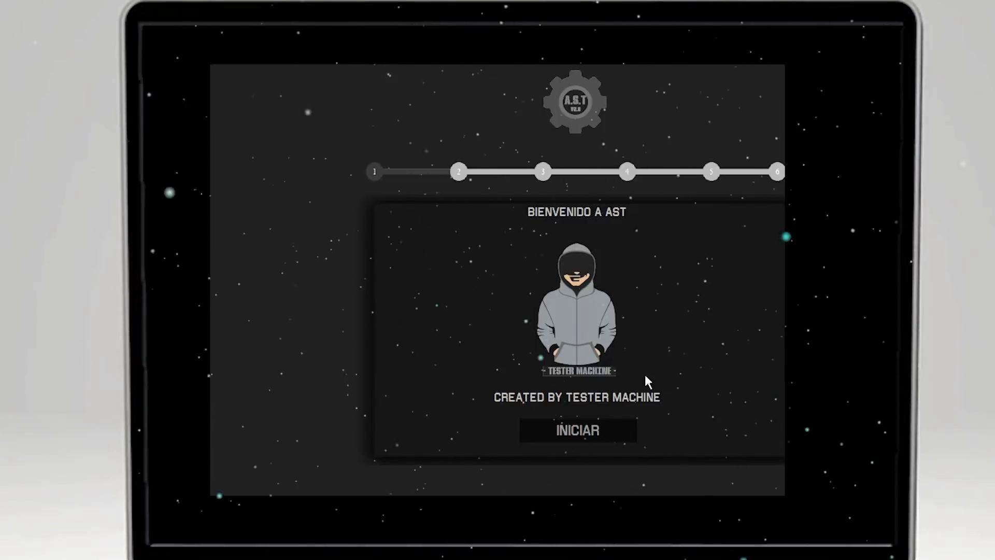
Start the AST assistant, apply the SSD disk optimization and continue to the configuration questions
left_click(600, 437)
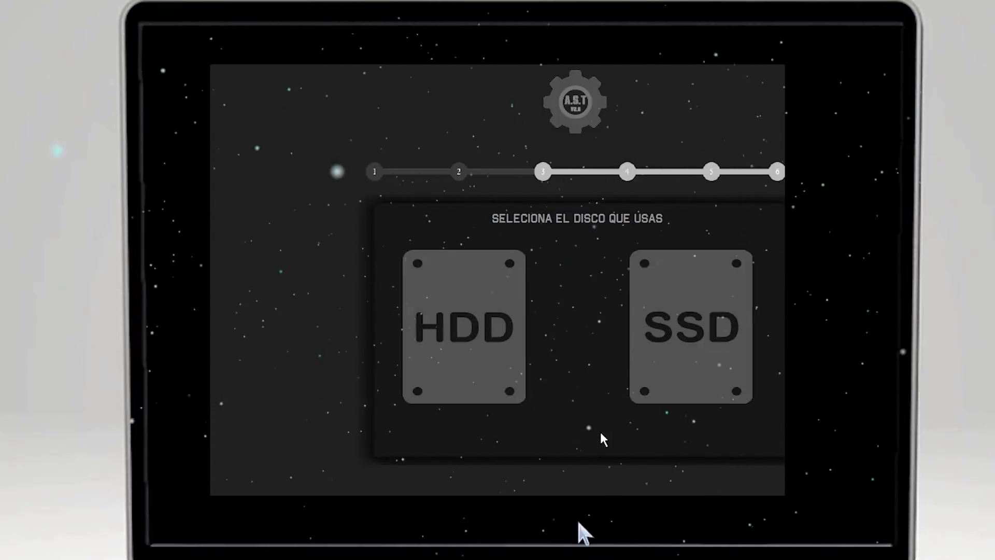
left_click(684, 328)
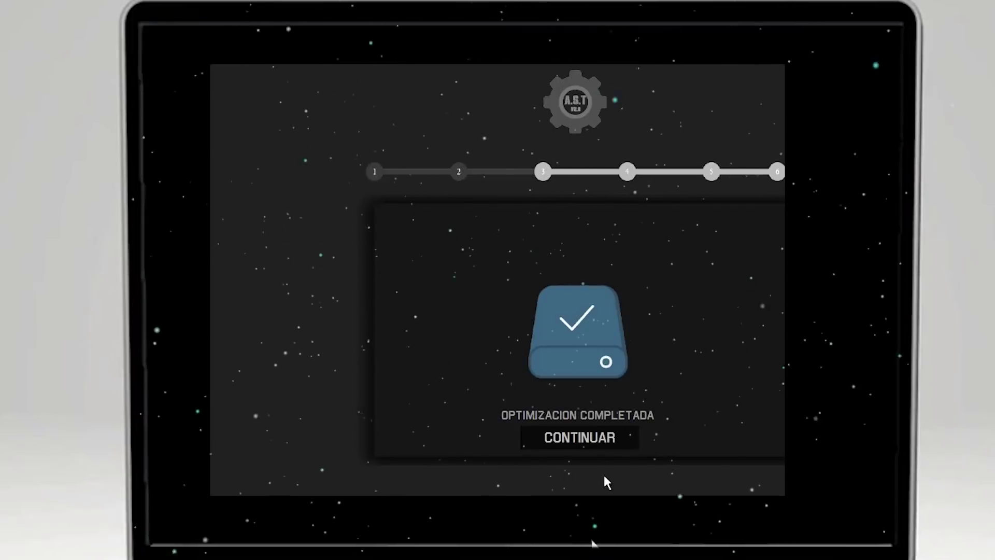
left_click(575, 438)
Answer the AST questions so that Windows Update is disabled, Bluetooth services are enabled, and the CPU and video card are optimized
left_click(519, 315)
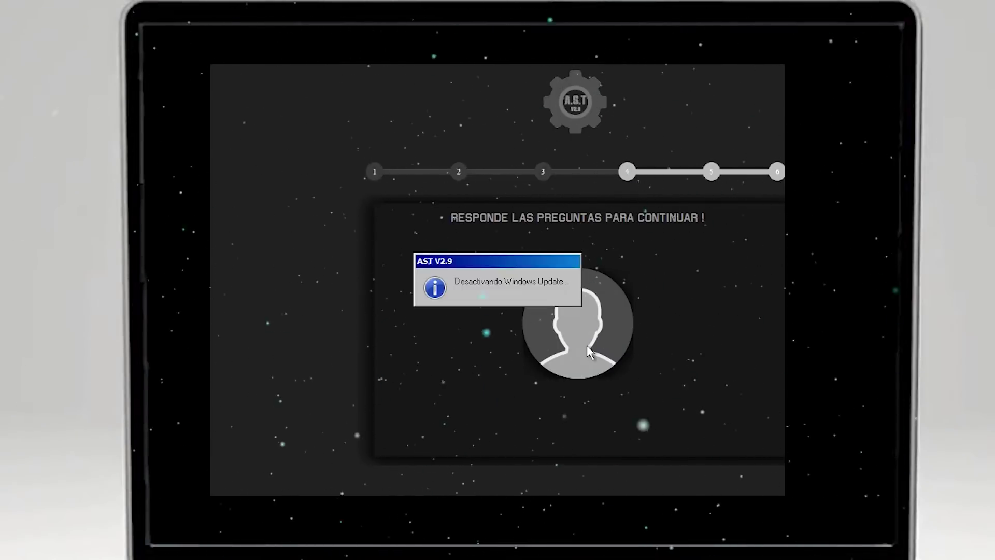
left_click(528, 317)
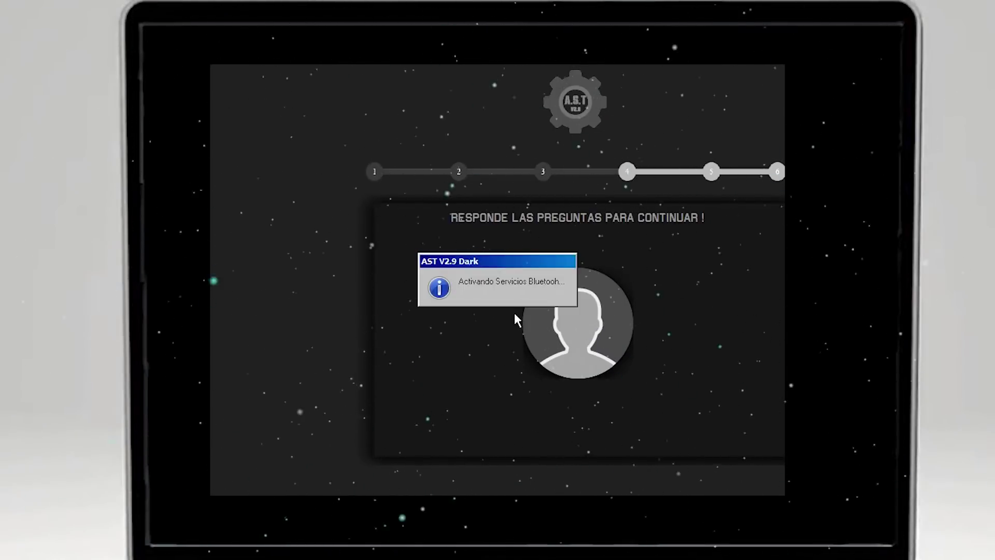
left_click_drag(532, 242, 605, 319)
left_click(597, 392)
left_click(524, 316)
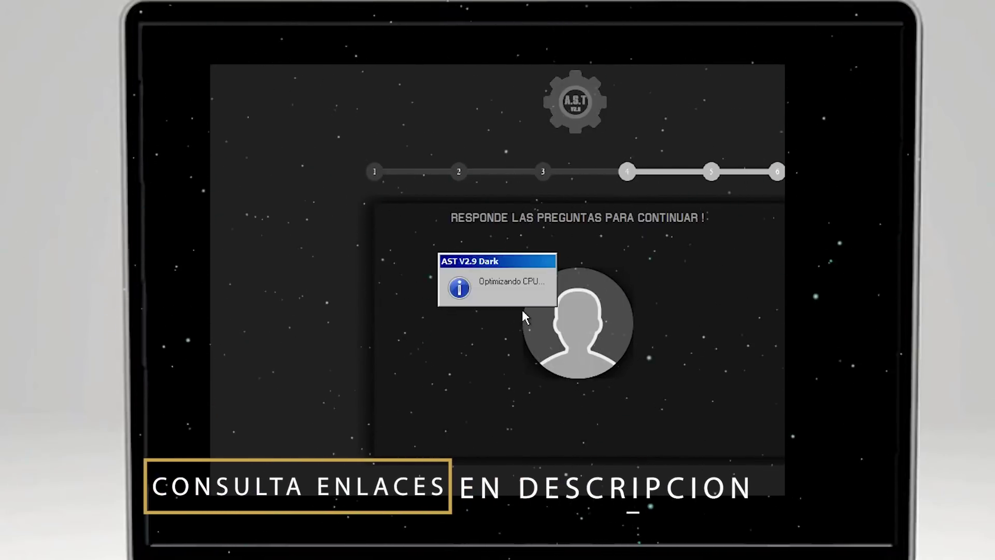
left_click(525, 314)
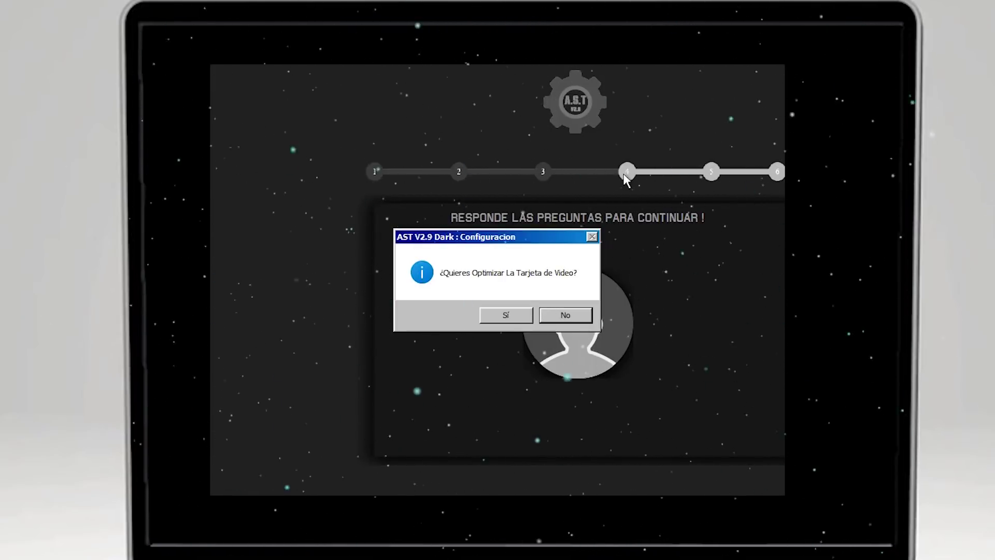
key("Return")
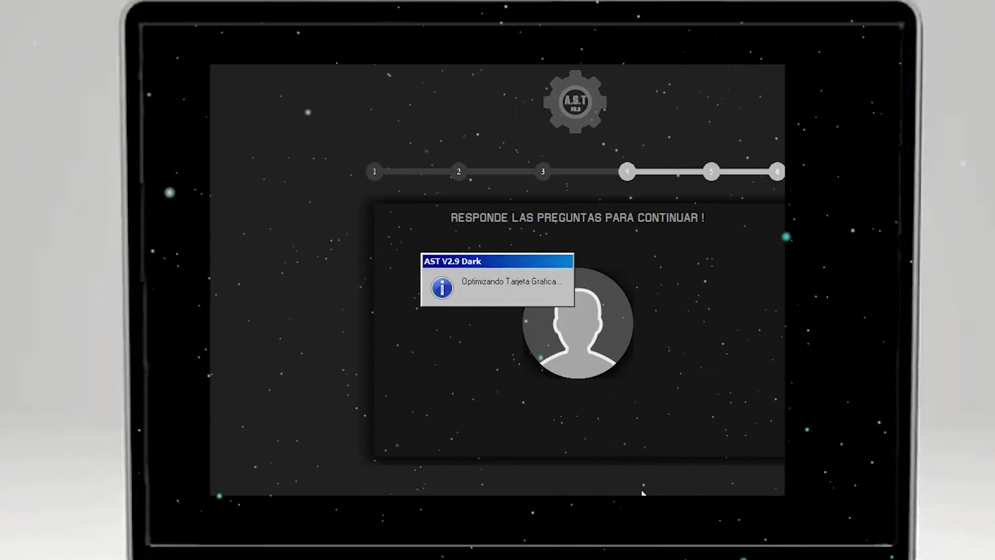
Install the offered Rainmeter desktop personalization and the MenuOS7 utilities, and continue to the optimization types
left_click(501, 348)
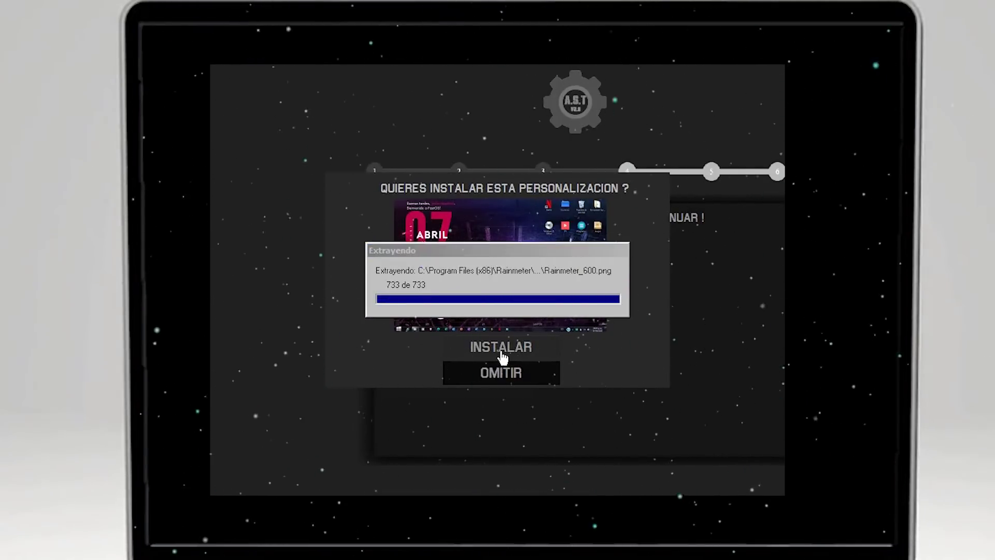
left_click(536, 331)
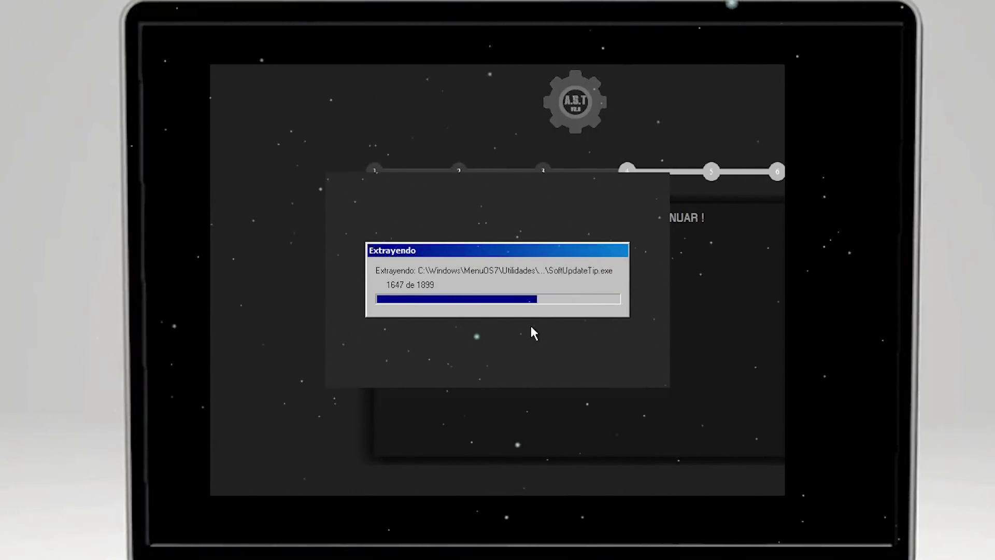
left_click(521, 347)
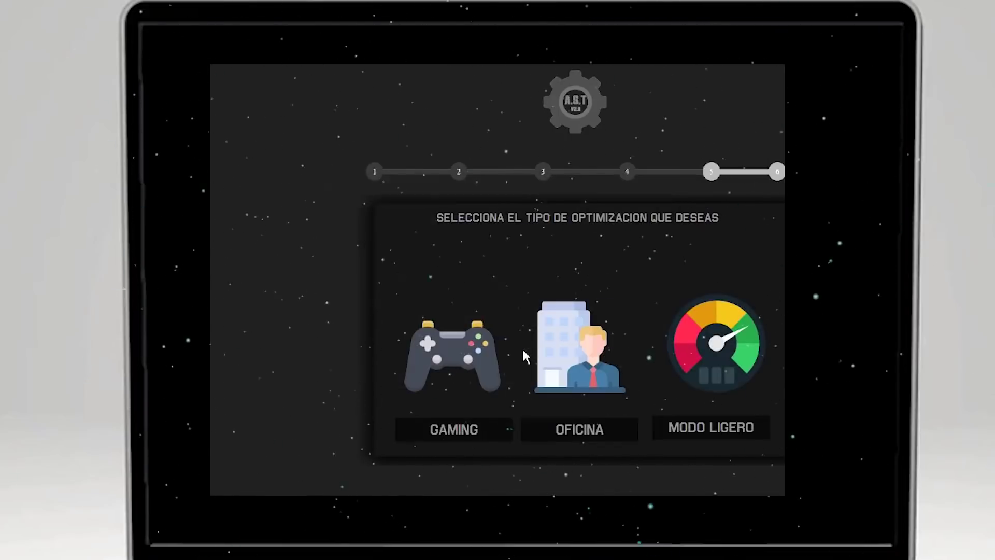
Compare the optimization types, apply the Oficina optimization and launch the final AST optimization
mouse_move(458, 443)
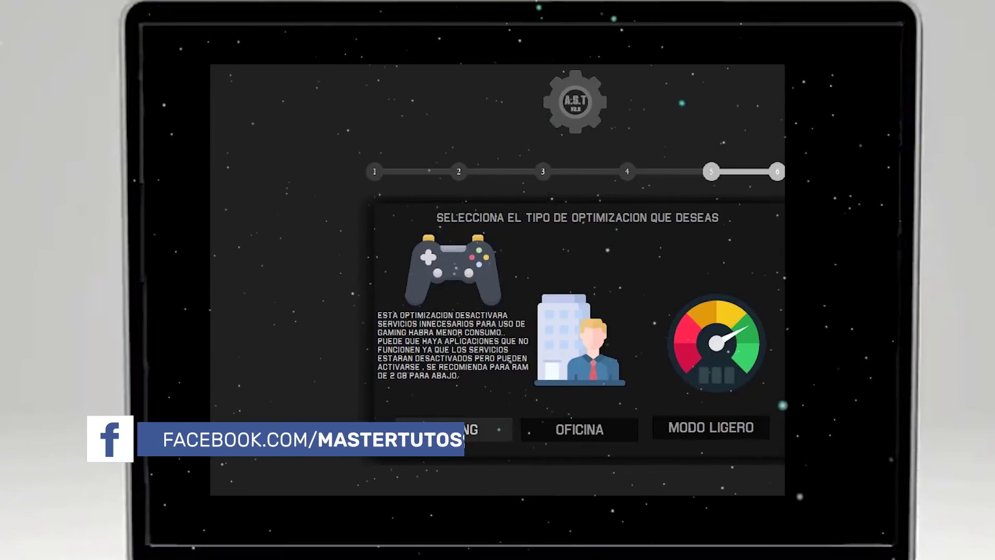
mouse_move(680, 429)
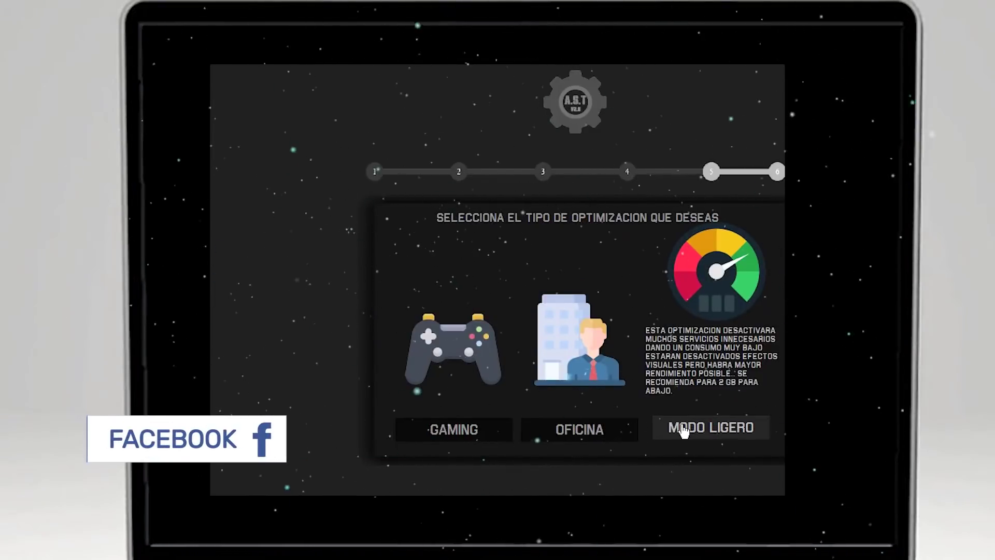
left_click(596, 429)
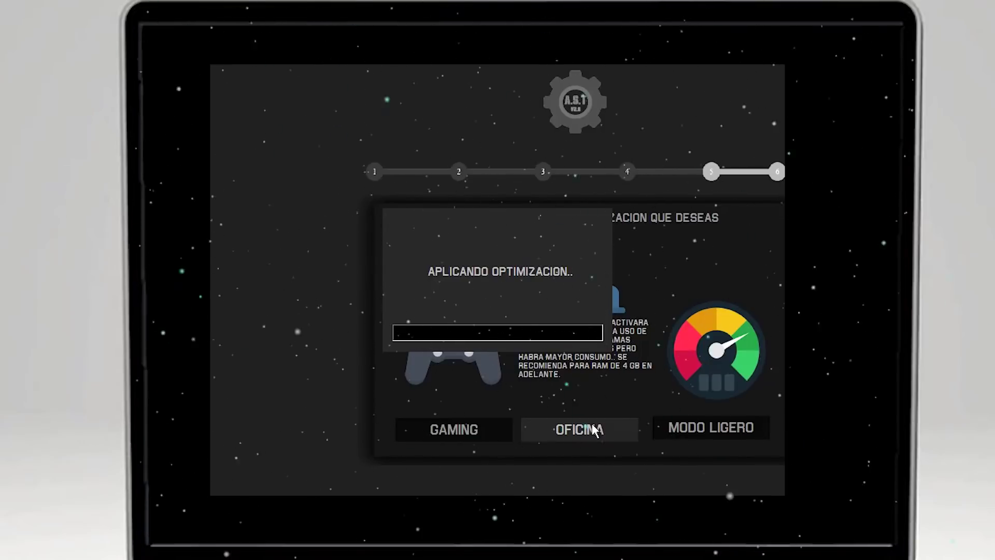
left_click(491, 327)
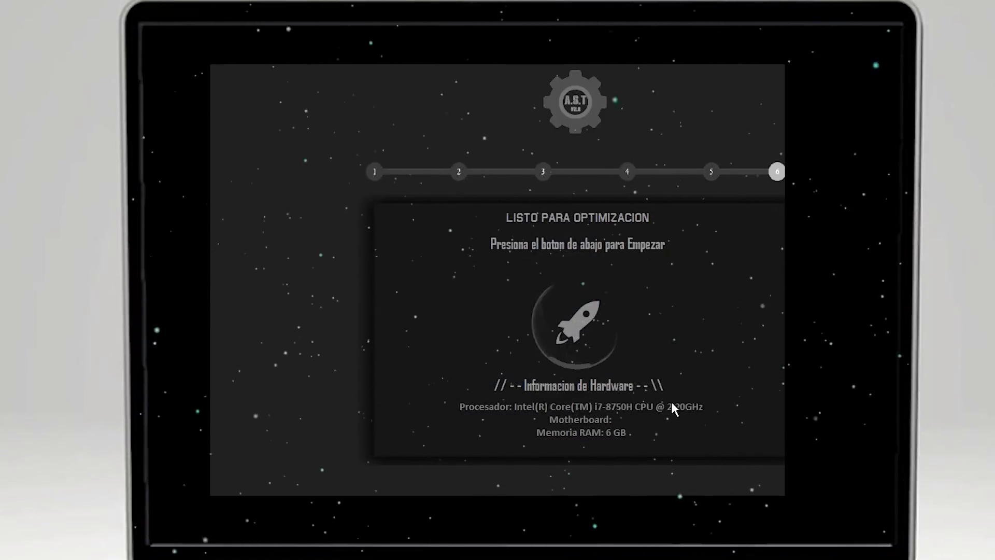
left_click(588, 323)
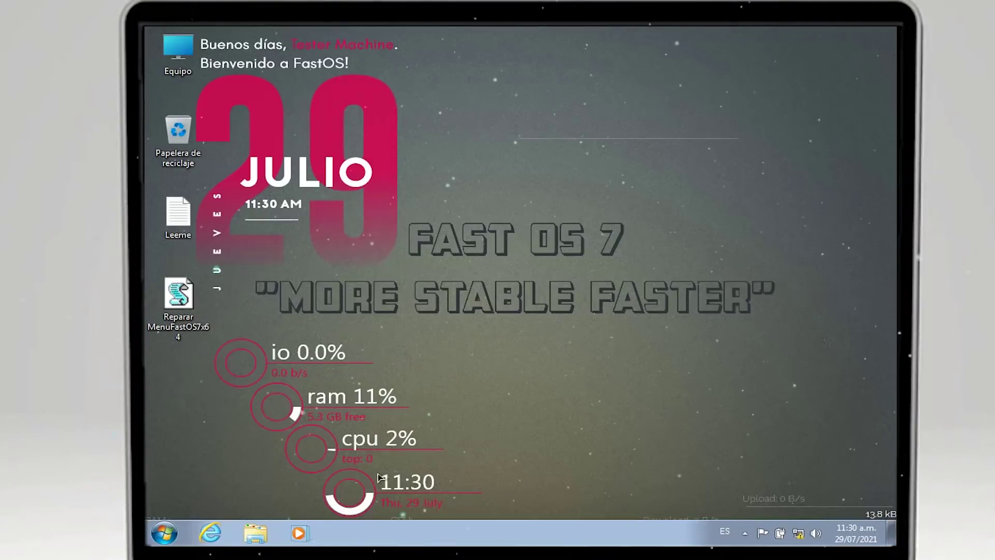
Reveal the hidden desktop dock, inspect its options menu and close it without changing anything
mouse_move(532, 31)
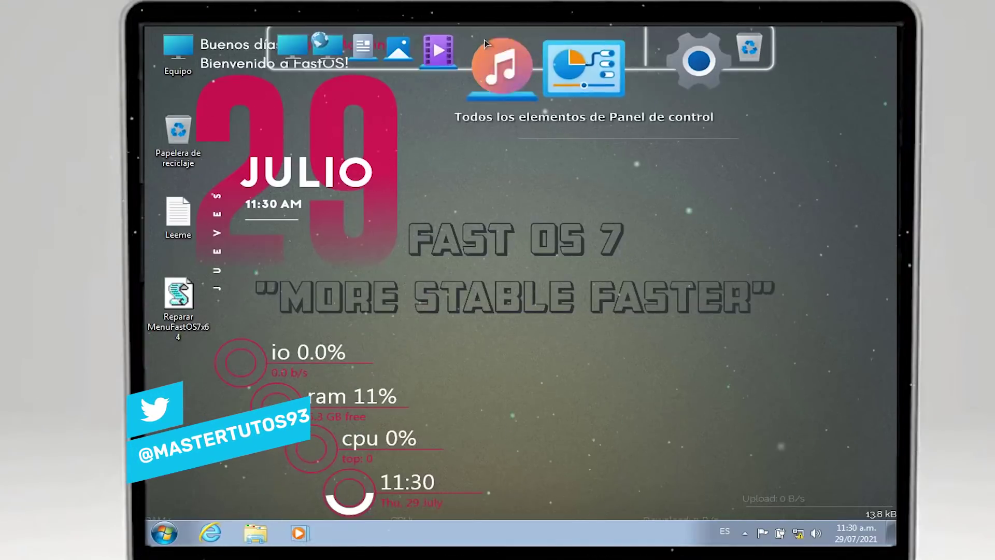
right_click(631, 55)
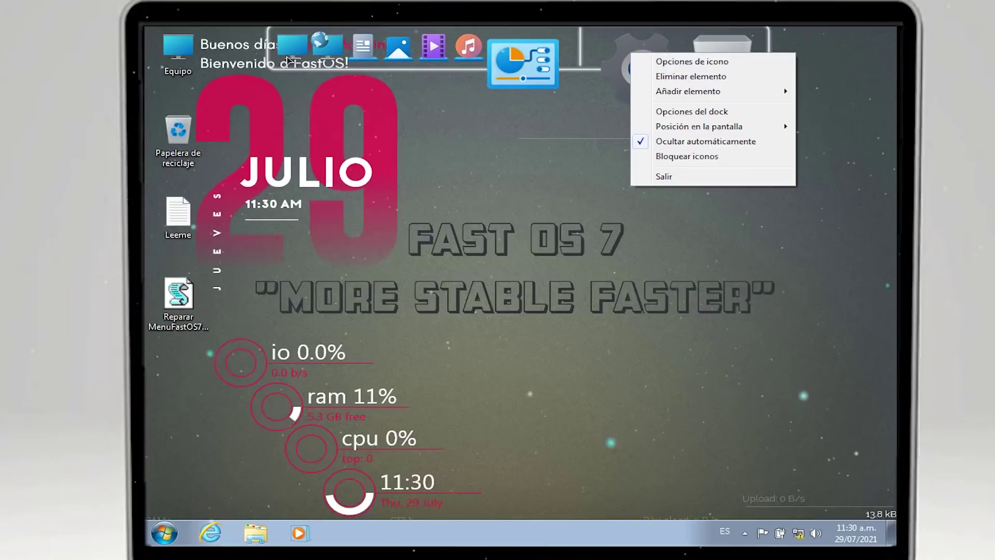
left_click(484, 157)
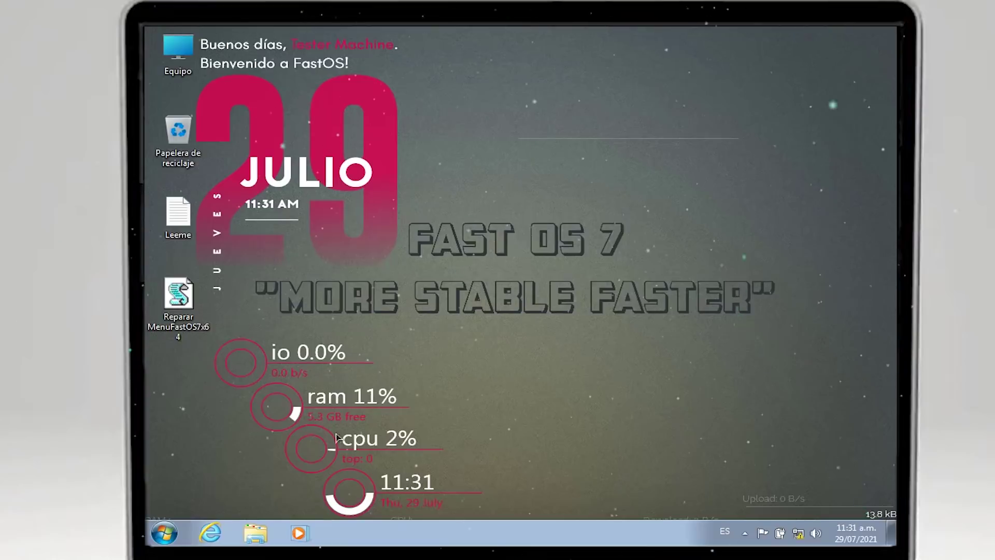
Unload the CircuitousTwo RAM and CPU skins from the desktop
right_click(326, 404)
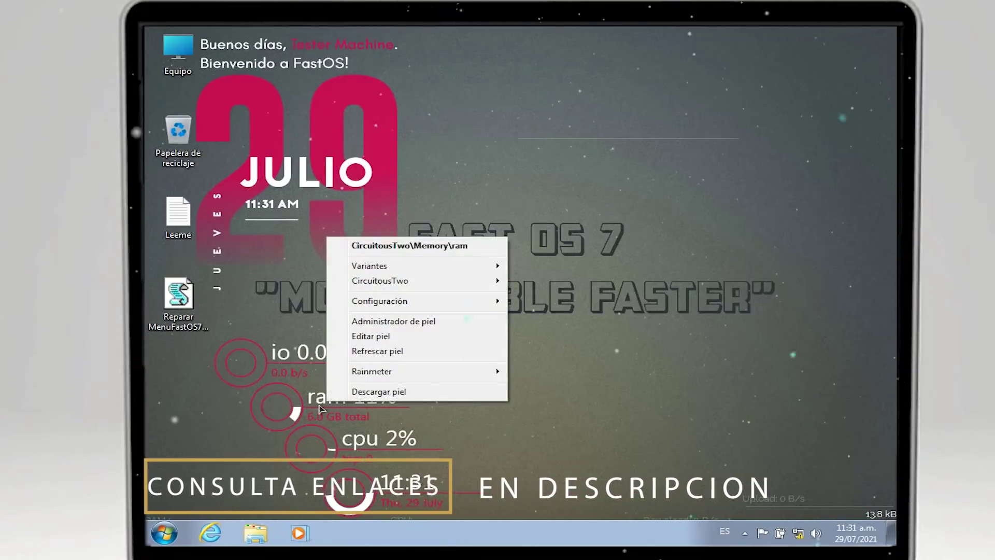
left_click(372, 394)
right_click(386, 443)
left_click(397, 433)
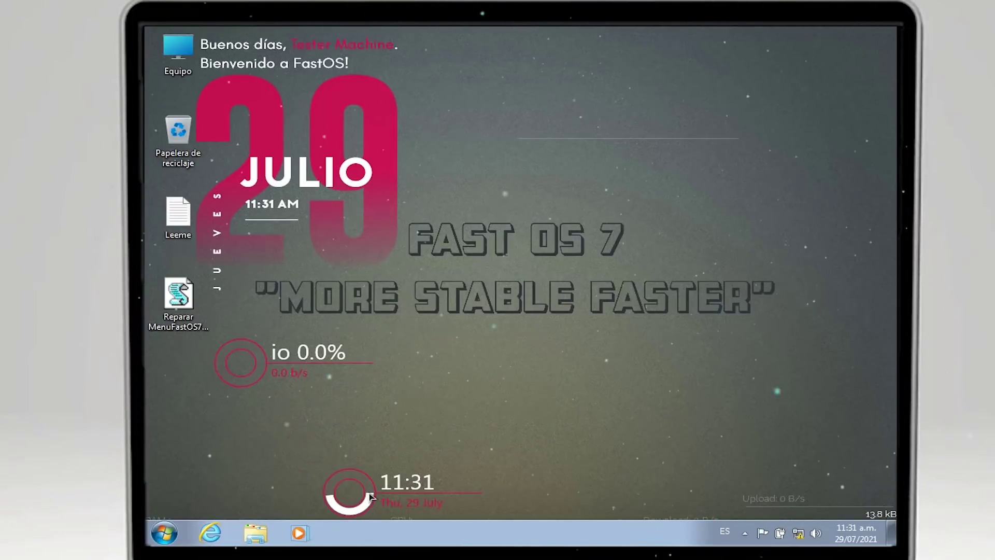
Unload the CircuitousTwo io and Time skins, and check the options of the Ageo Time and Date skin
right_click(304, 355)
left_click(290, 345)
right_click(409, 501)
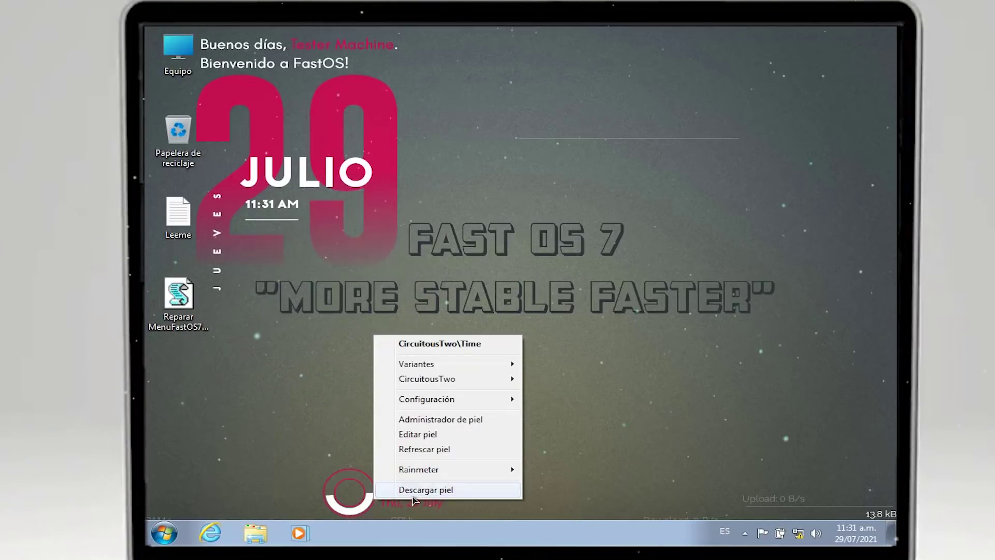
left_click(417, 489)
right_click(234, 68)
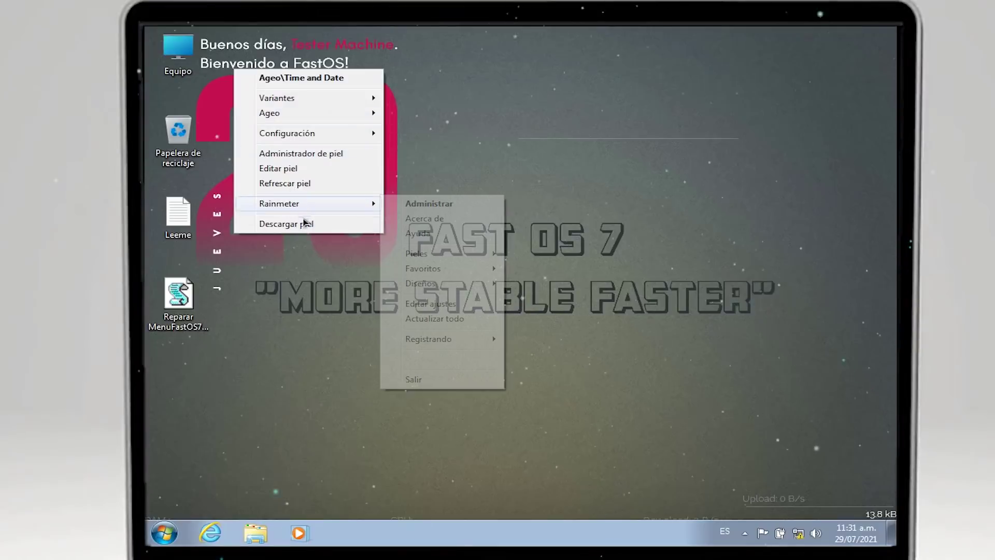
left_click(313, 237)
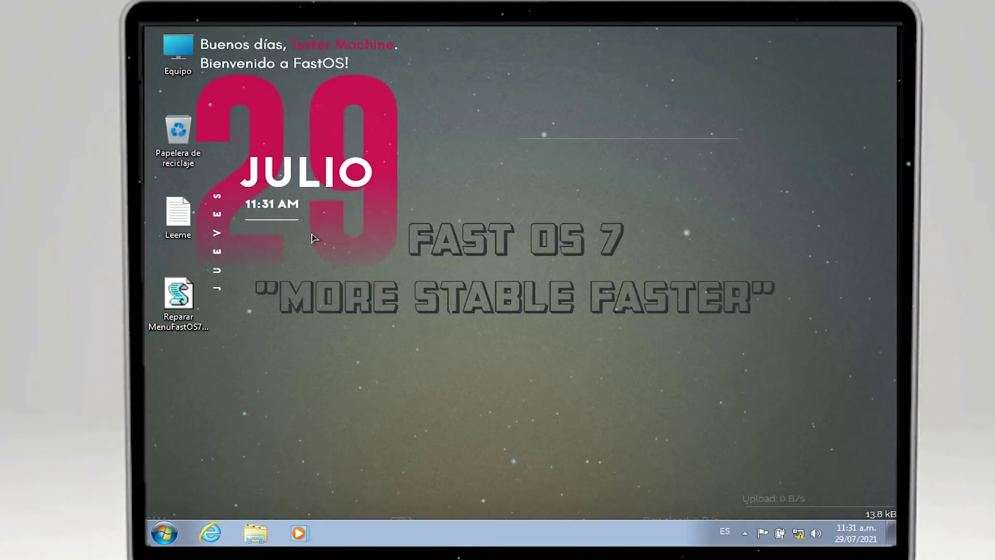
Unload the Ageo Time and Date skin and the Ageo Time Of Day skin from the desktop
right_click(259, 60)
left_click(295, 213)
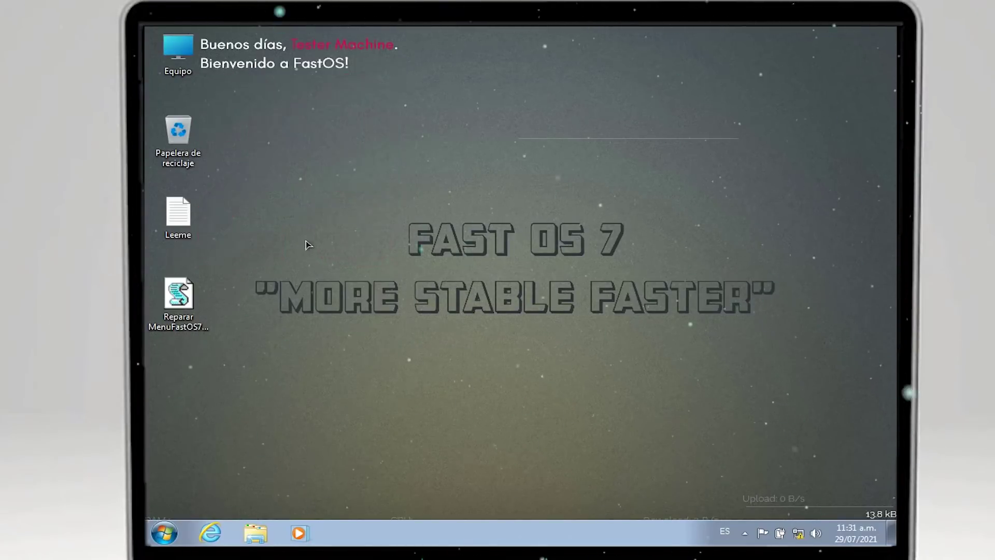
right_click(253, 63)
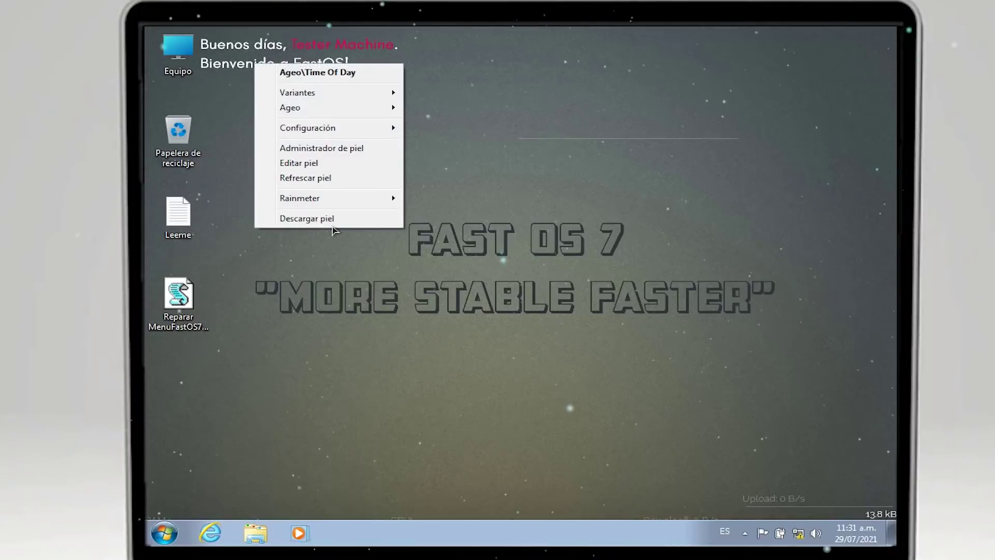
left_click(326, 217)
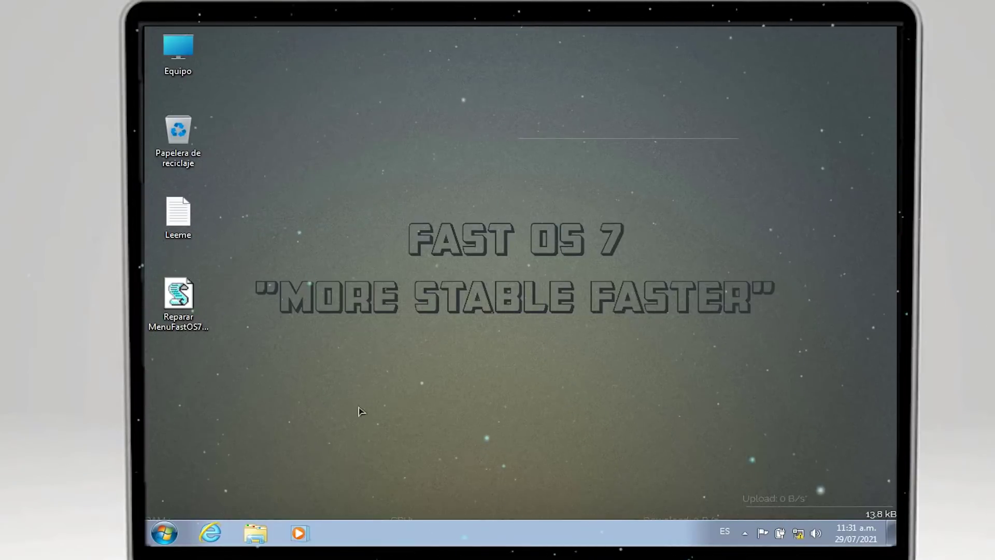
Examine the standard desktop context menu, including its Apariencia, Panel de control and Modo Seguro options, and close it
right_click(293, 234)
left_click(204, 307)
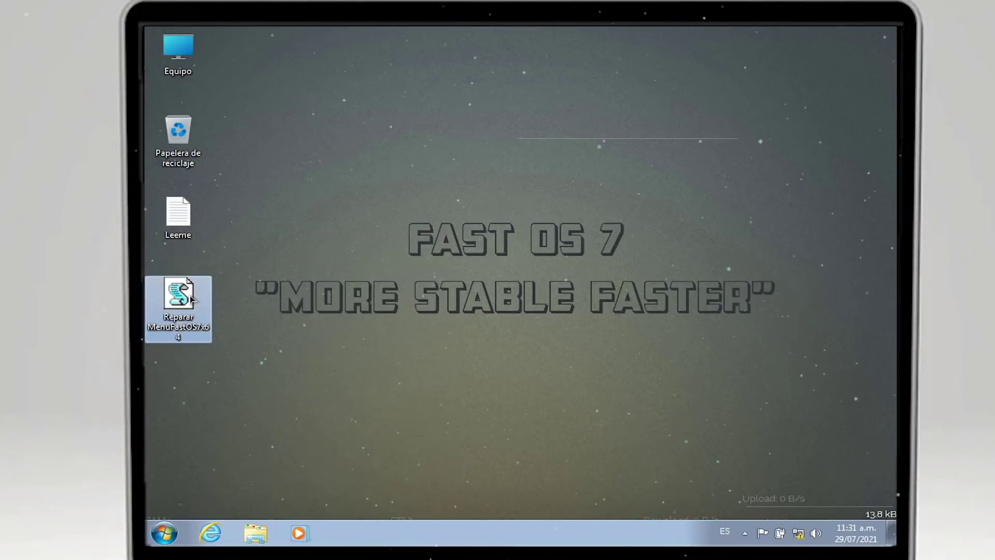
right_click(320, 202)
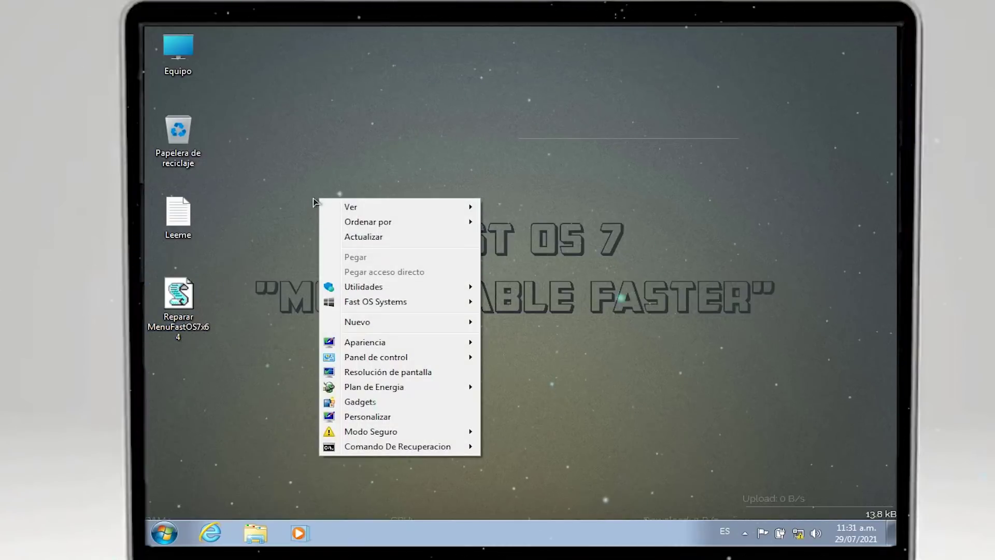
right_click(319, 130)
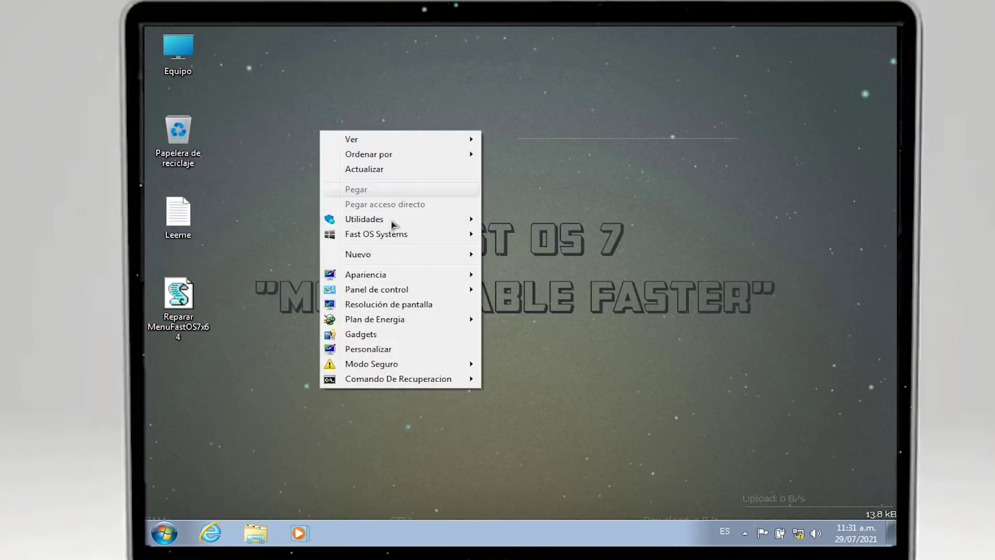
mouse_move(384, 226)
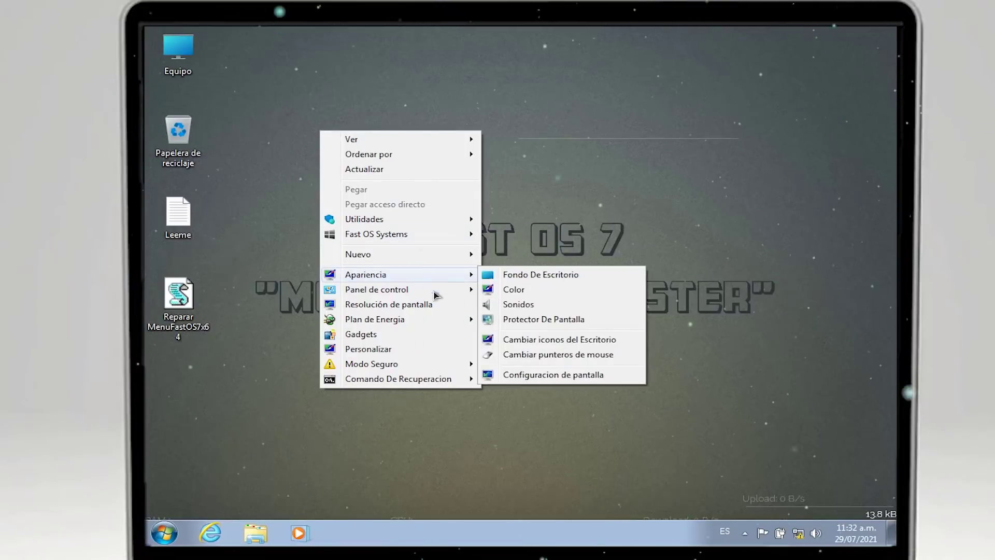
mouse_move(434, 295)
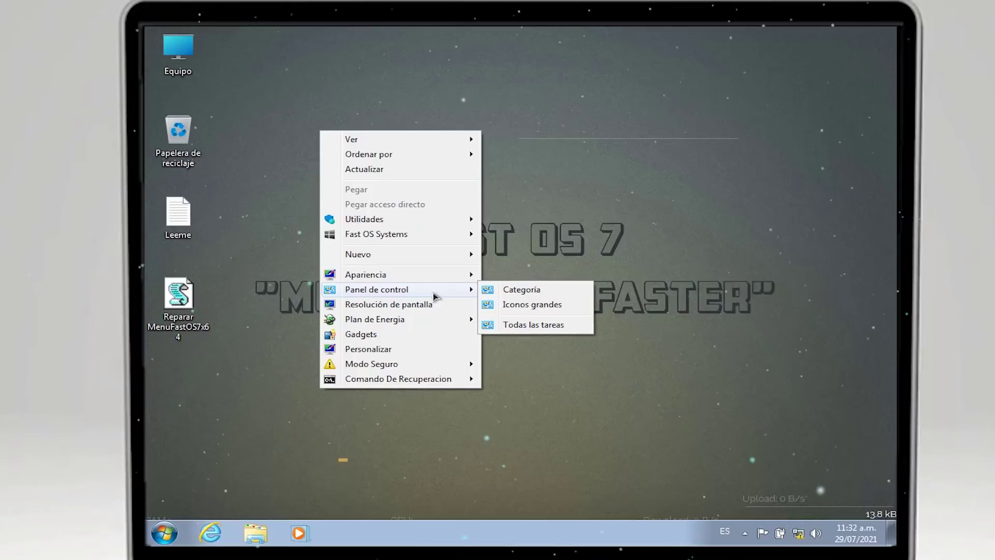
mouse_move(427, 369)
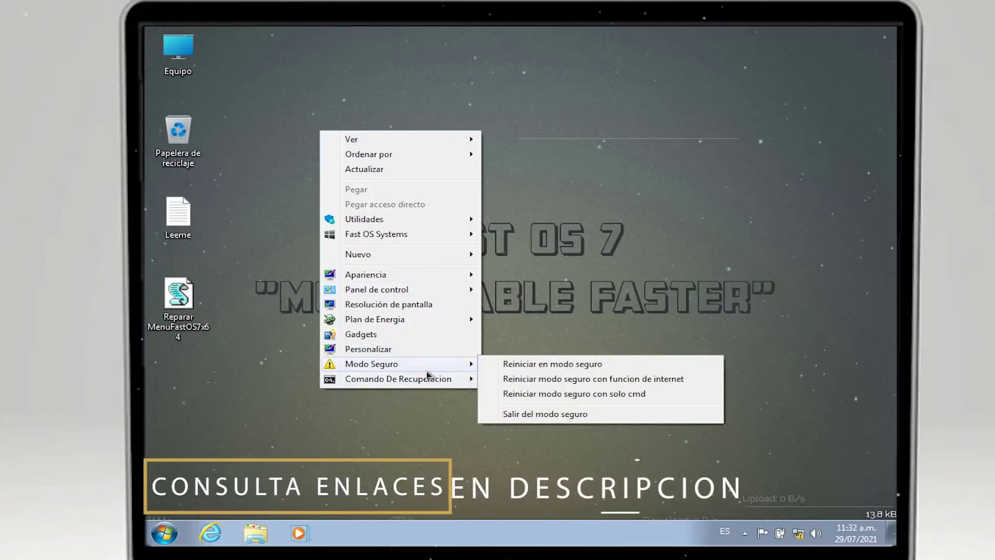
left_click(569, 161)
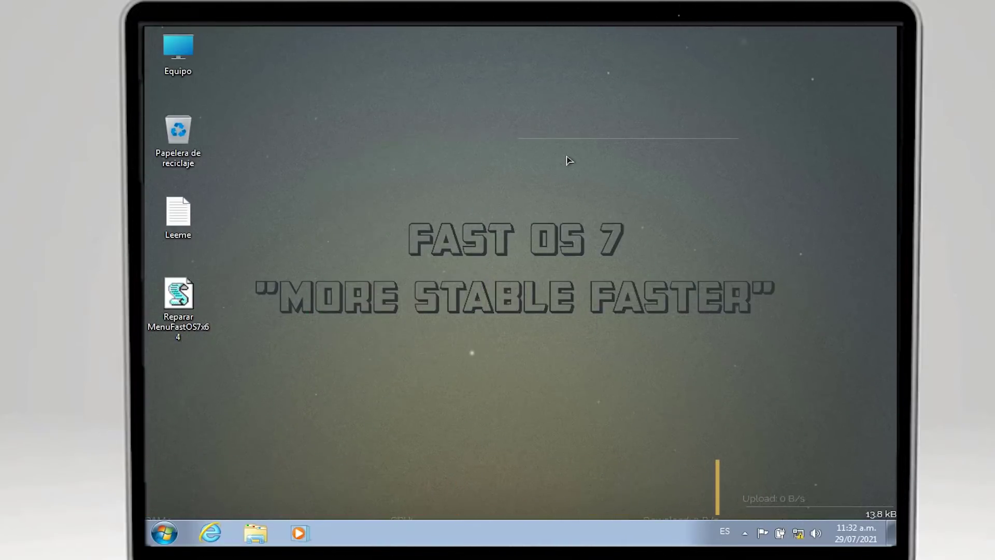
Review the tools, shutdown and disk options of the extended desktop context menu, and open CrystalDiskMark briefly before closing it
right_click(530, 158)
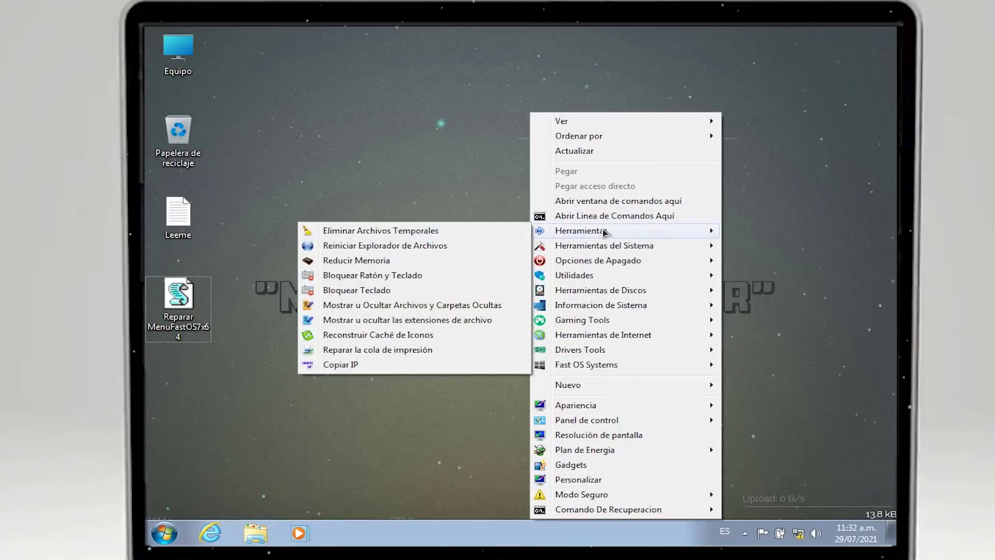
mouse_move(609, 228)
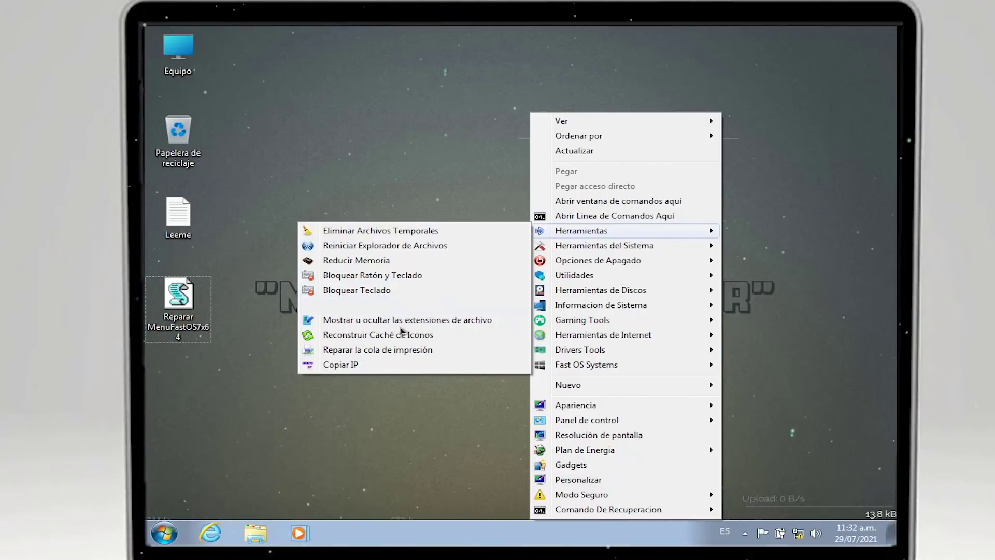
mouse_move(631, 249)
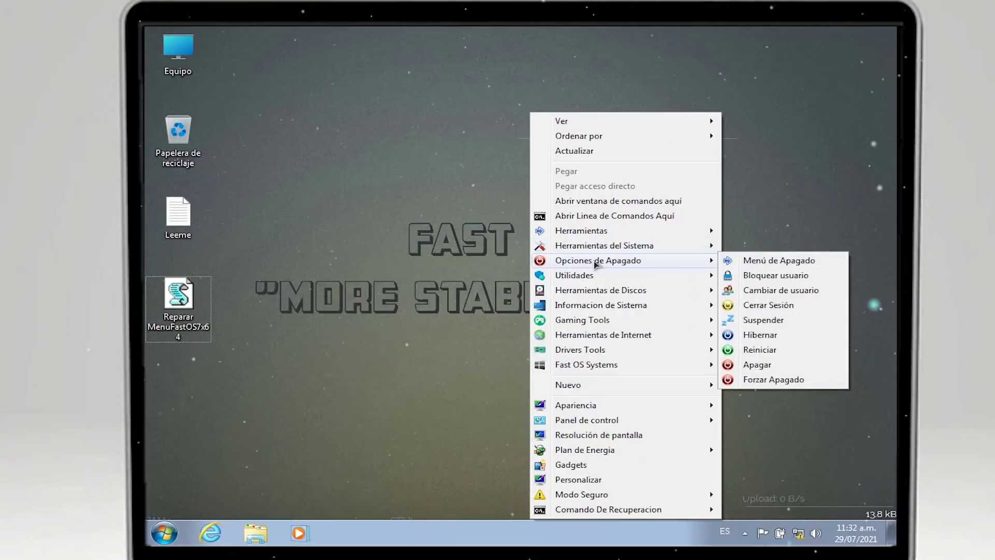
mouse_move(590, 281)
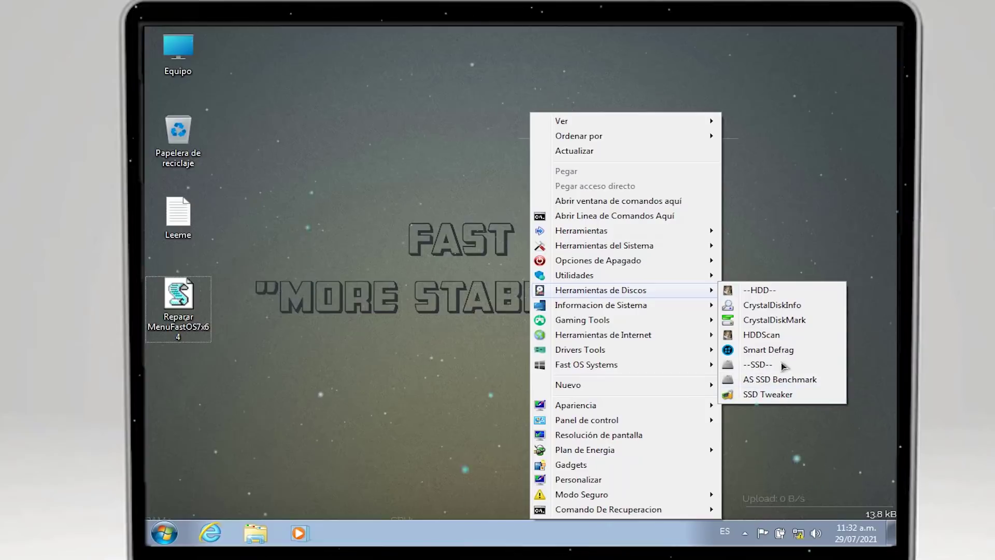
left_click(774, 319)
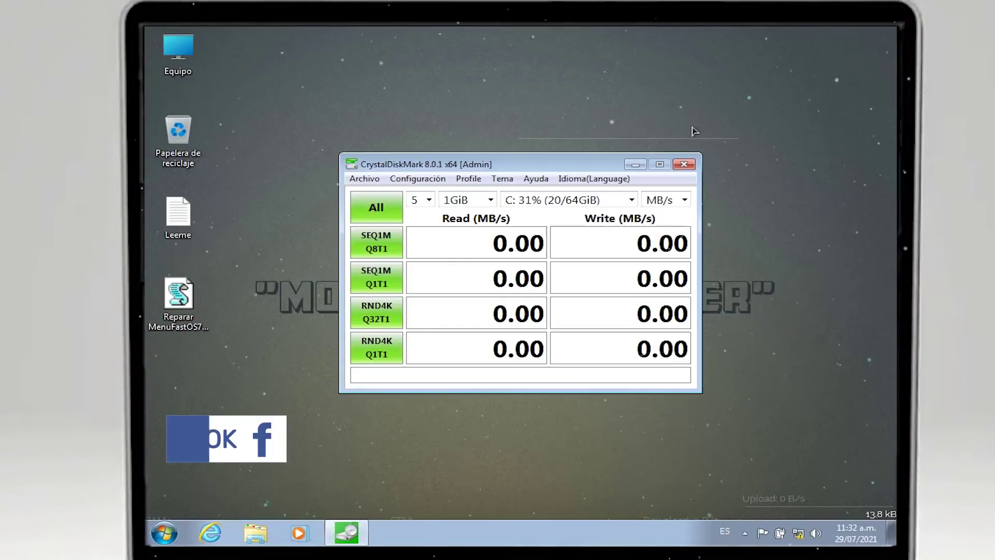
left_click(684, 164)
Examine the system information, gaming, internet, drivers and Fast OS Systems options of the extended desktop menu, and close it
right_click(484, 187)
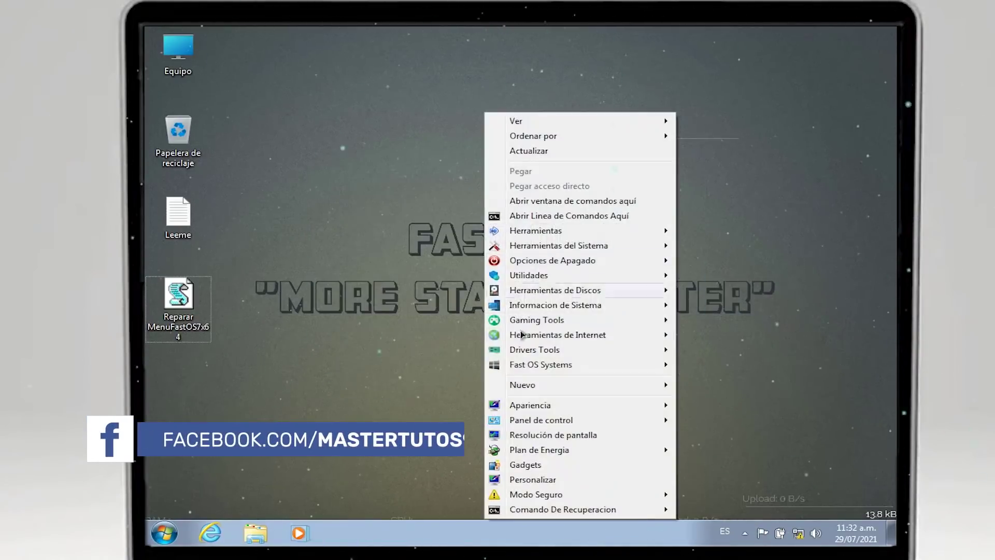
mouse_move(576, 327)
mouse_move(589, 310)
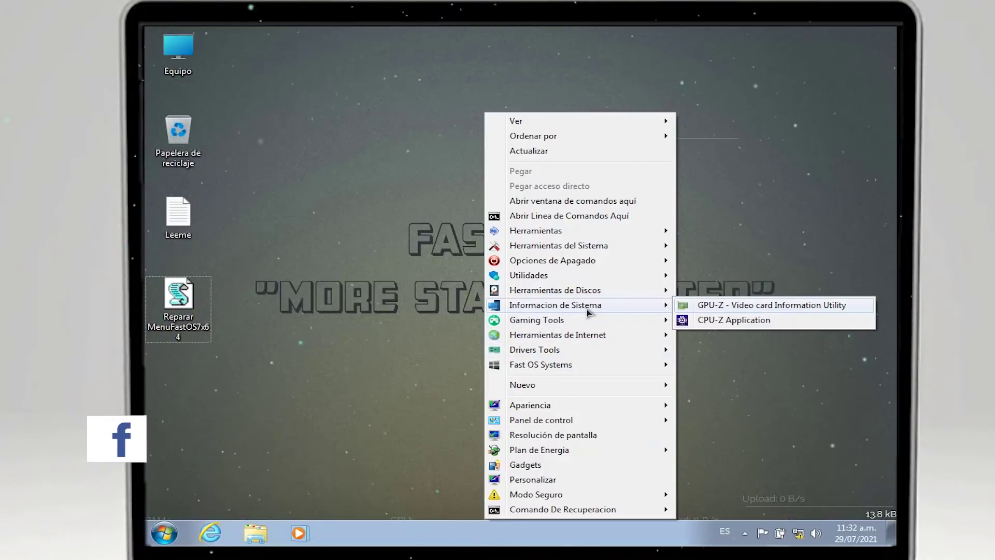
mouse_move(668, 323)
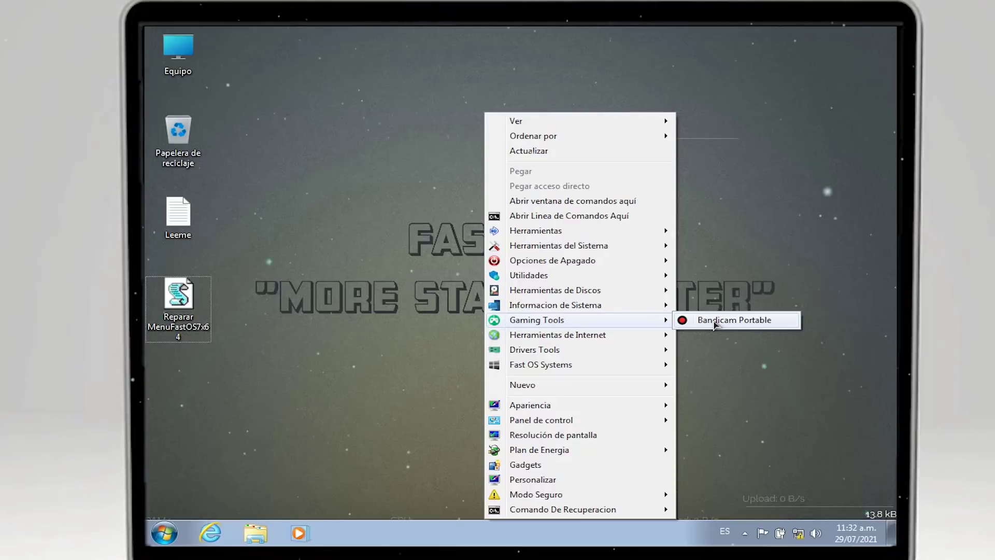
mouse_move(611, 334)
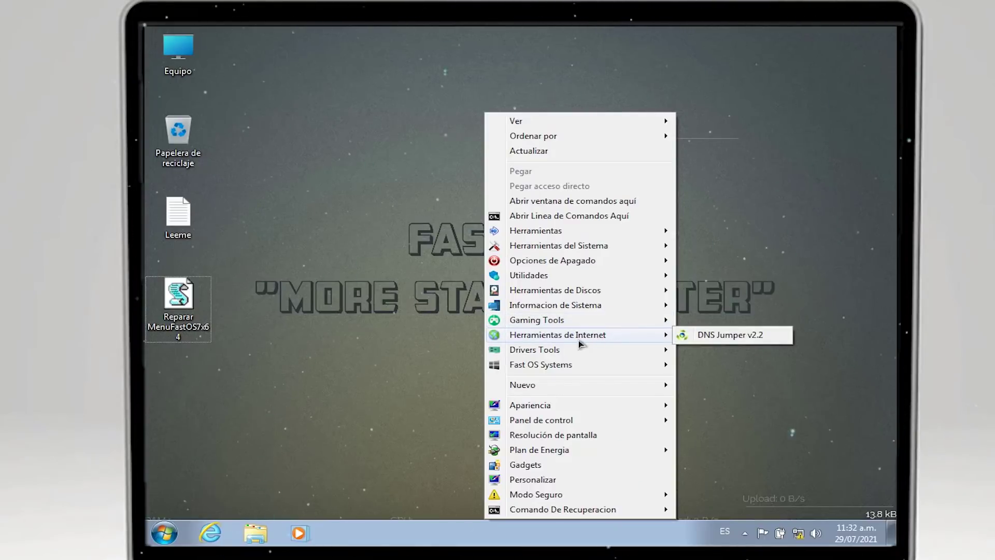
mouse_move(526, 346)
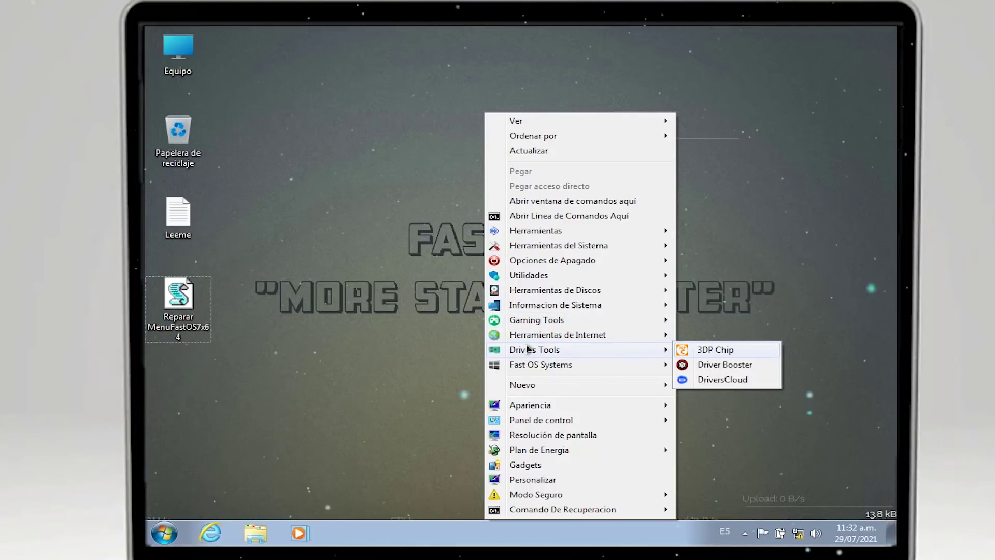
mouse_move(540, 368)
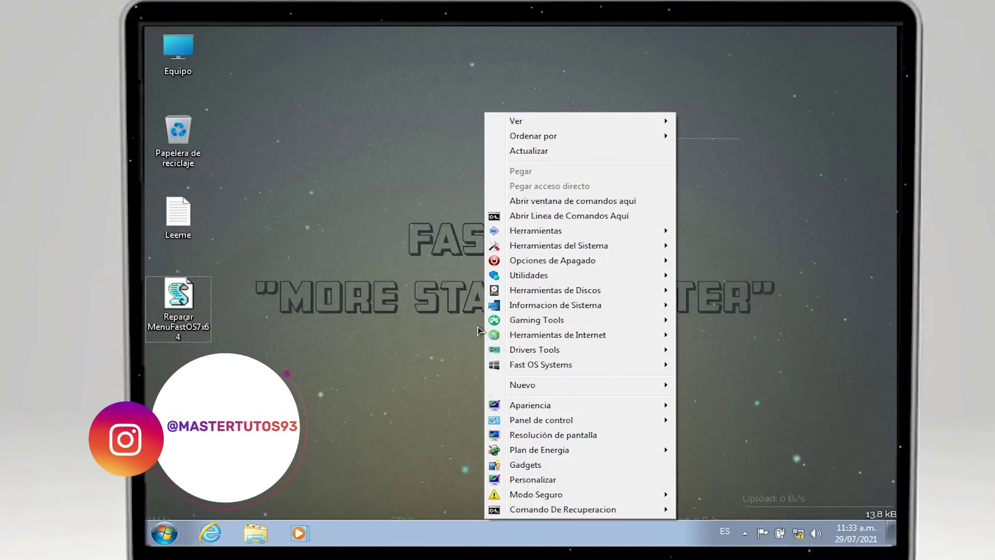
left_click(318, 358)
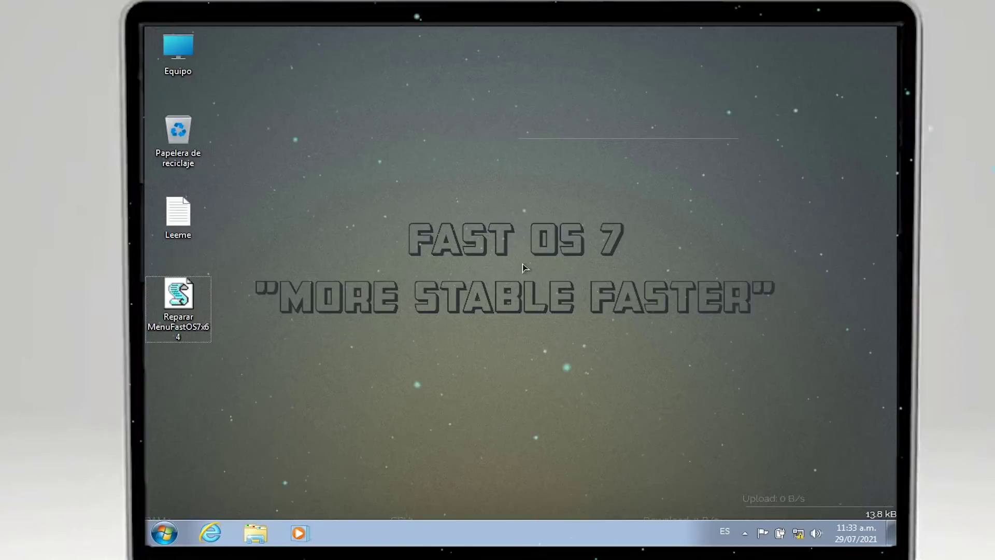
Compare the standard desktop menu with the extended one, checking Herramientas and Opciones de Apagado, and point out the MenuFastOS7x64 repair file
right_click(404, 180)
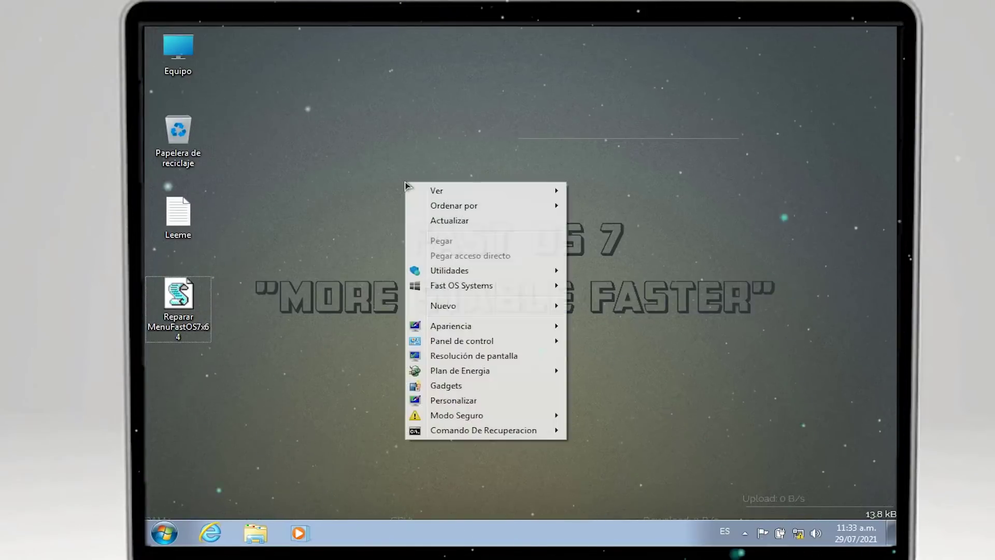
left_click(429, 164)
right_click(430, 164)
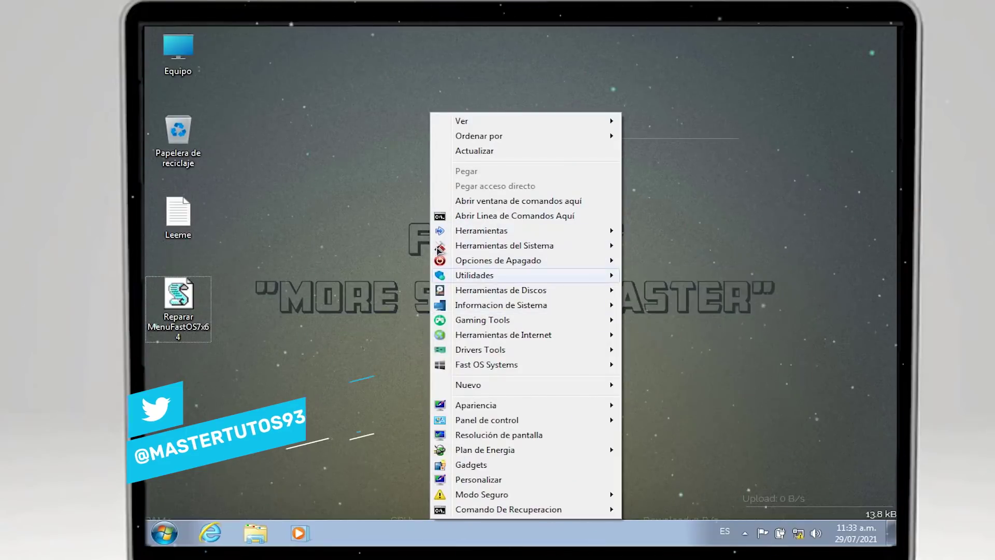
mouse_move(469, 231)
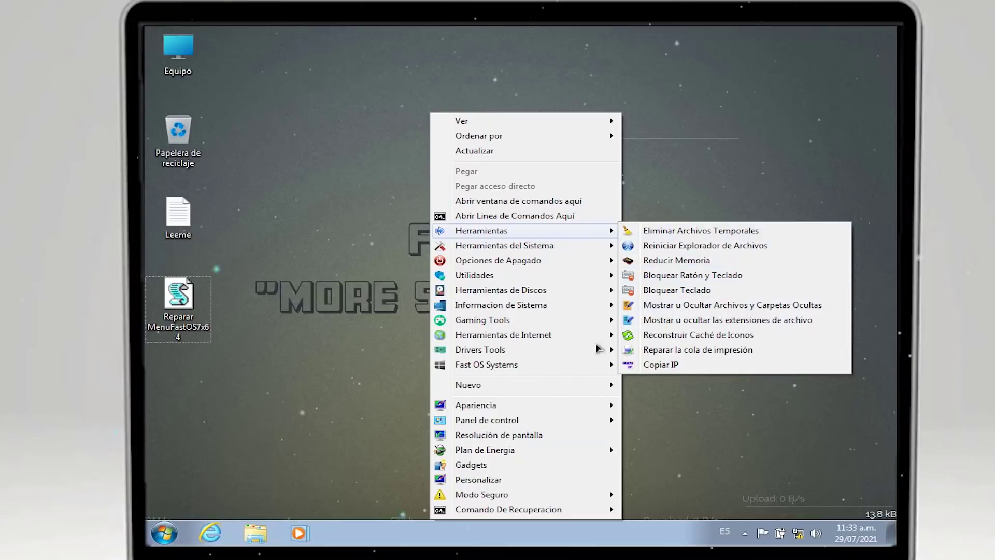
mouse_move(577, 266)
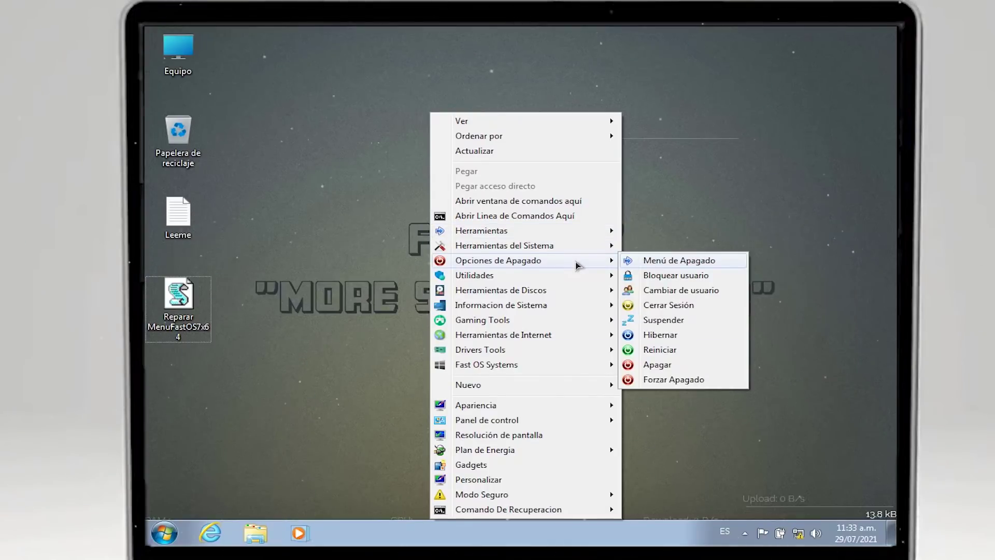
left_click(337, 336)
left_click(182, 300)
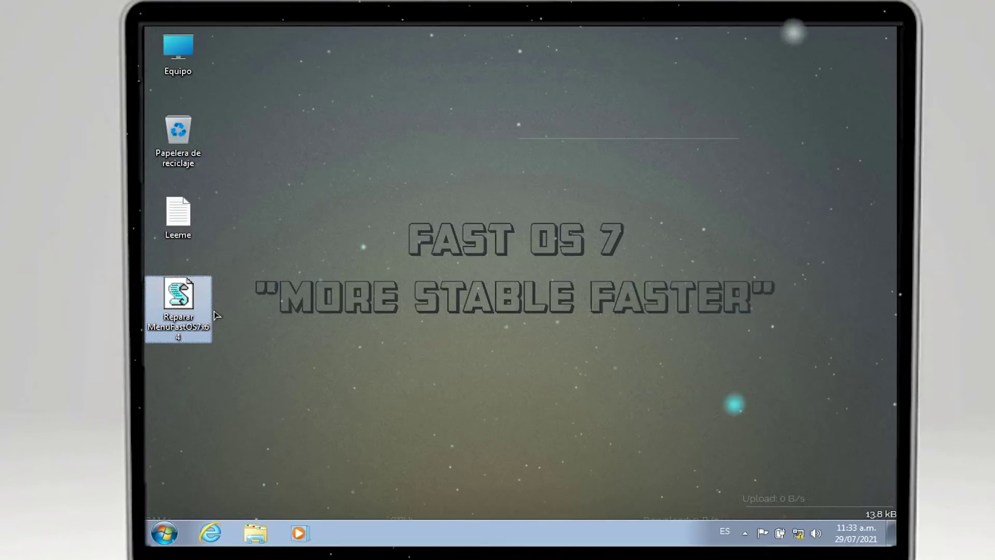
right_click(434, 265)
right_click(404, 171)
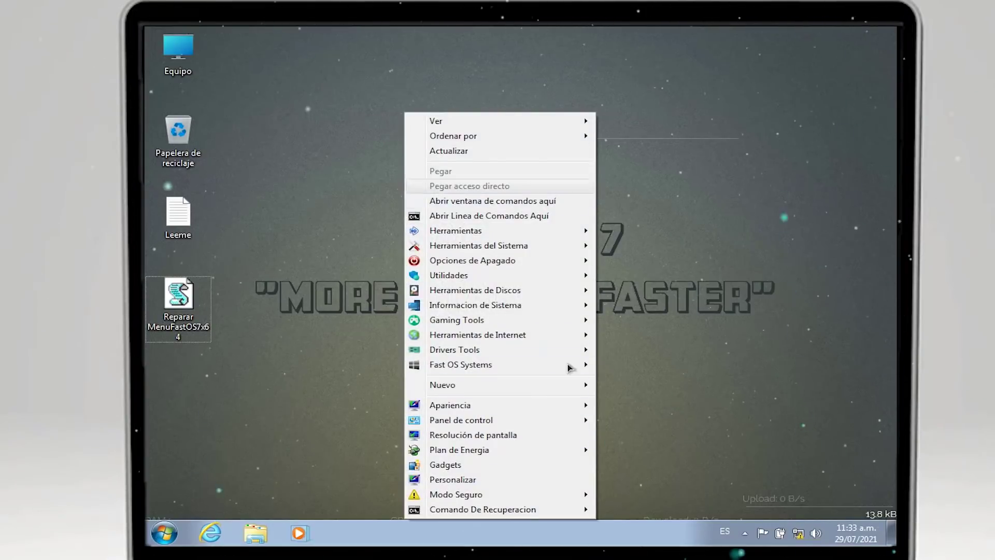
left_click(308, 171)
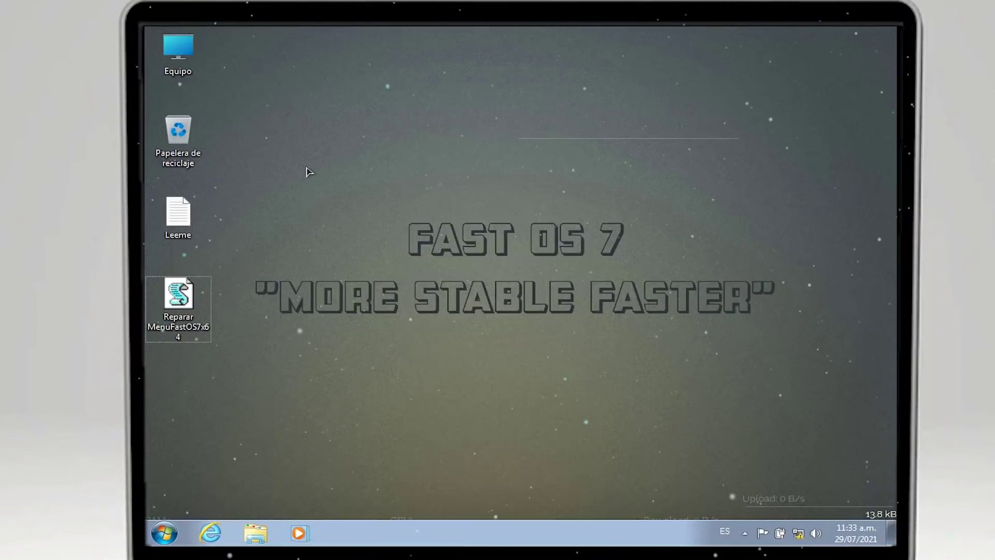
Open the Leeme text file on the desktop, read its contents and close it
double_click(195, 233)
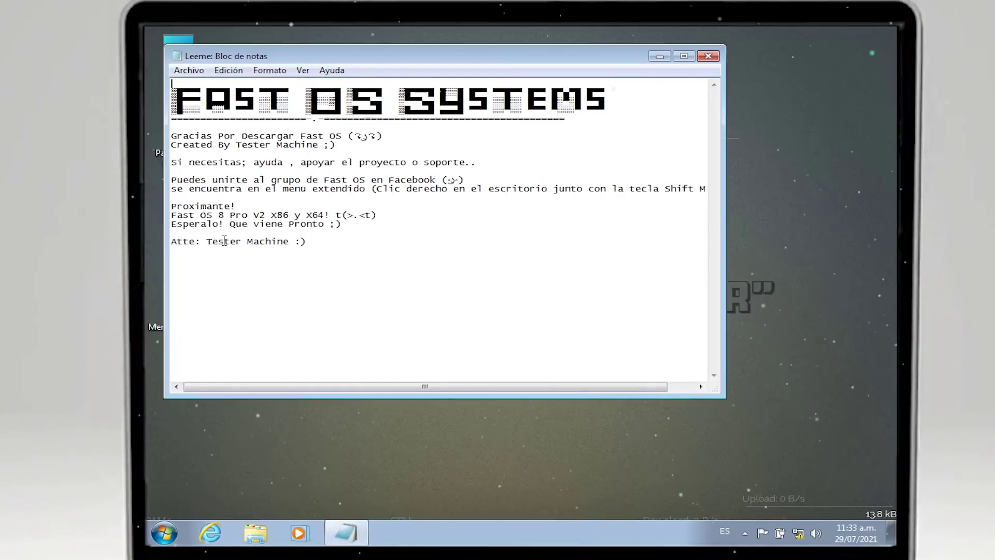
key("ctrl+a")
left_click(466, 283)
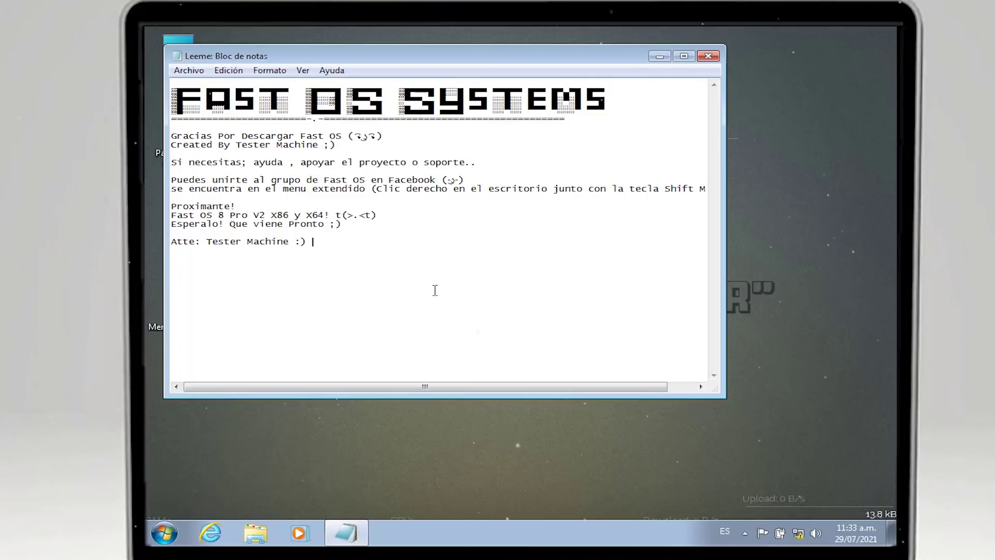
left_click(708, 56)
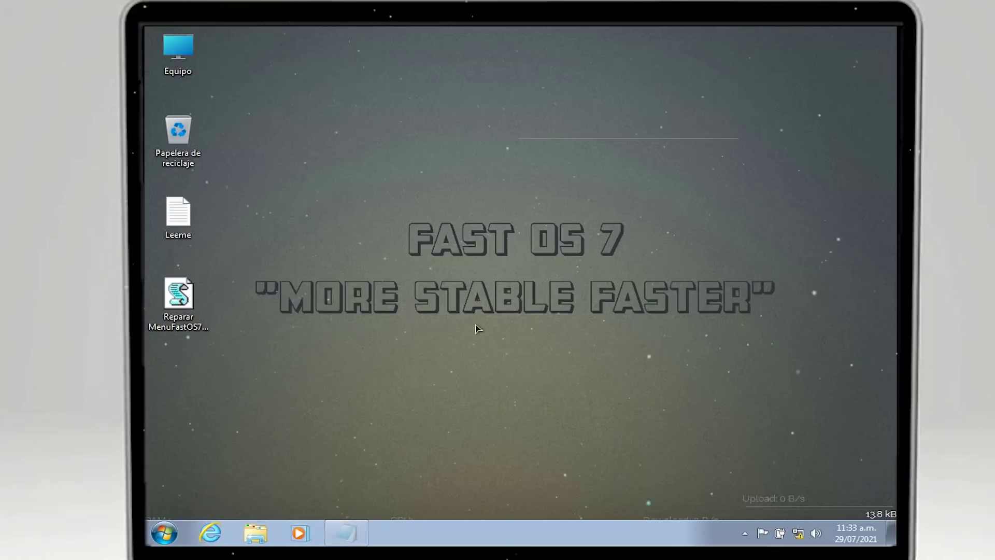
Open the Windows Task Manager full screen and review the running processes, services and system performance
right_click(570, 539)
left_click(649, 494)
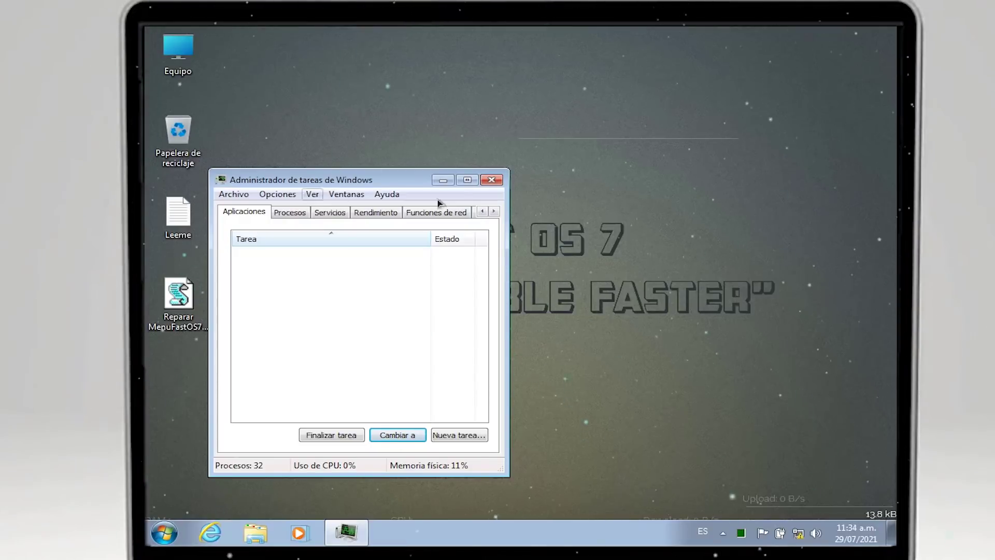
left_click(468, 180)
left_click(236, 68)
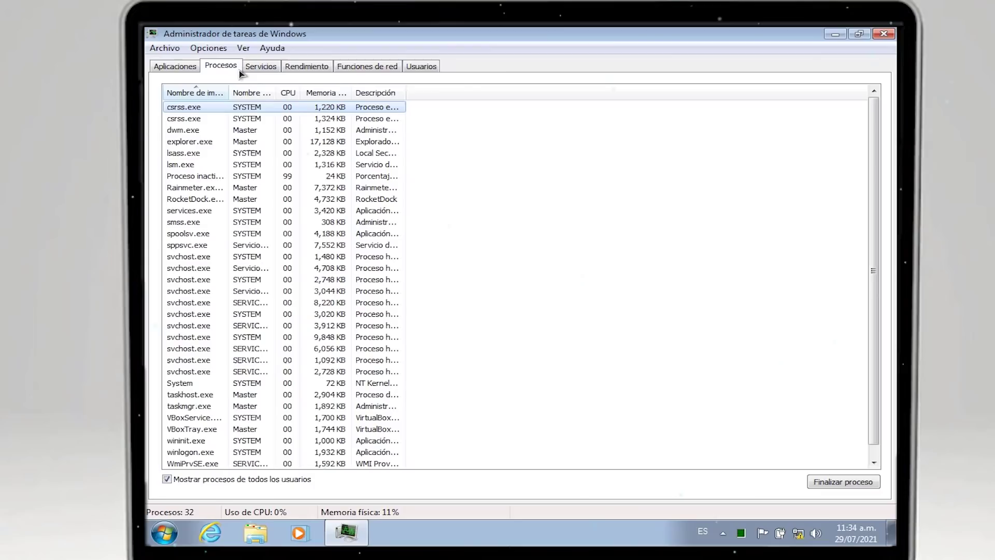
left_click(259, 67)
left_click(300, 65)
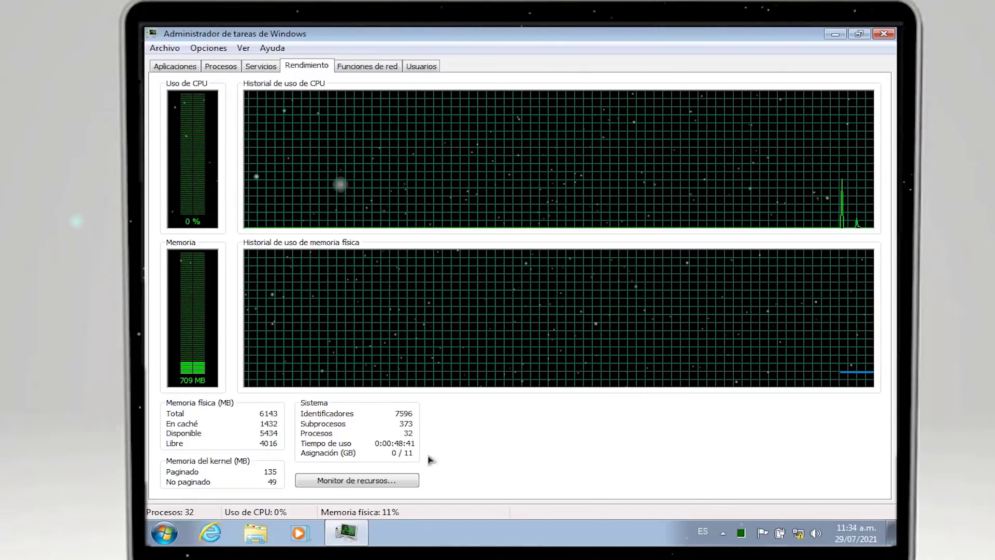
View the Bibliotecas folder in the file explorer, and minimize both it and the Task Manager to reveal the desktop
left_click(256, 532)
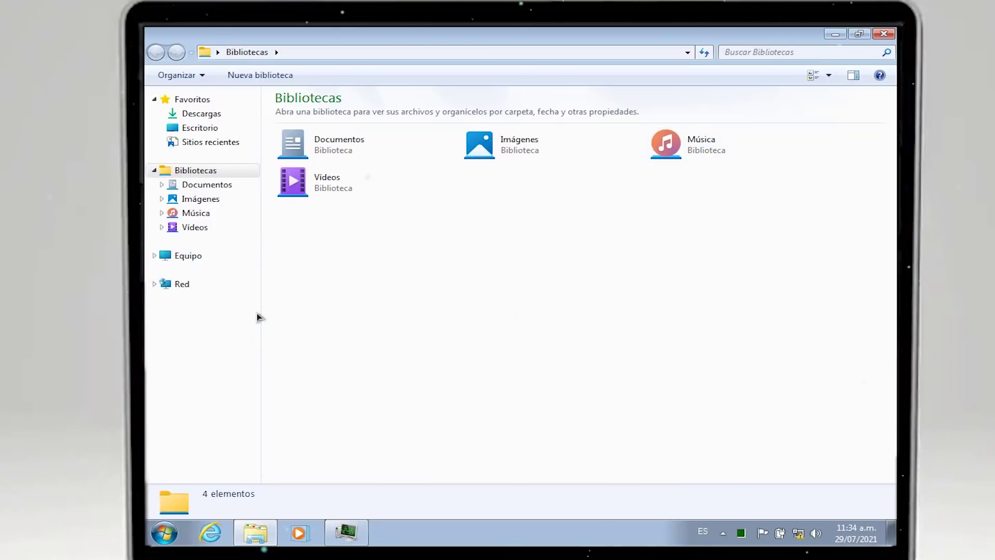
left_click(834, 33)
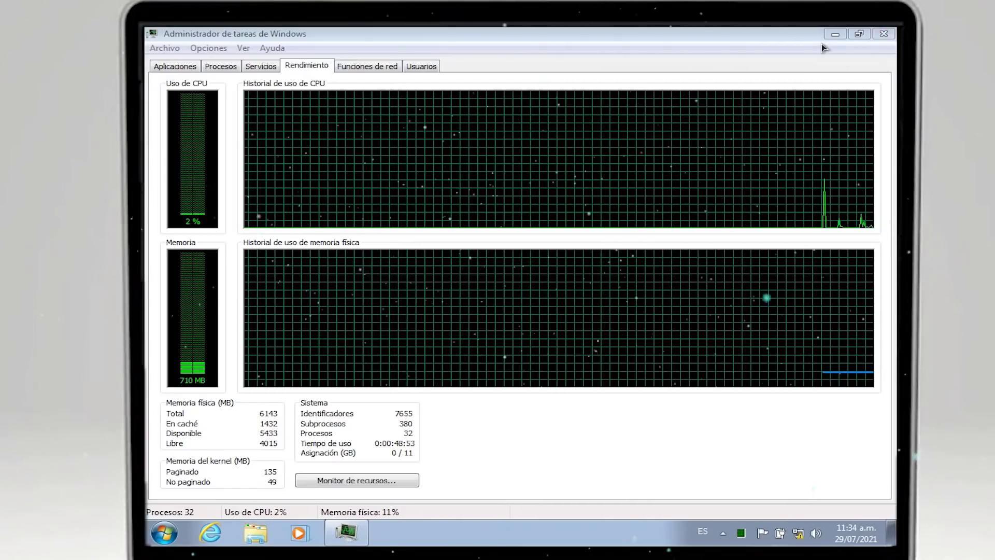
left_click(835, 32)
Open the desktop Personalización settings full screen, apply the installed México theme, and minimize the window to view its wallpaper
right_click(636, 187)
mouse_move(713, 435)
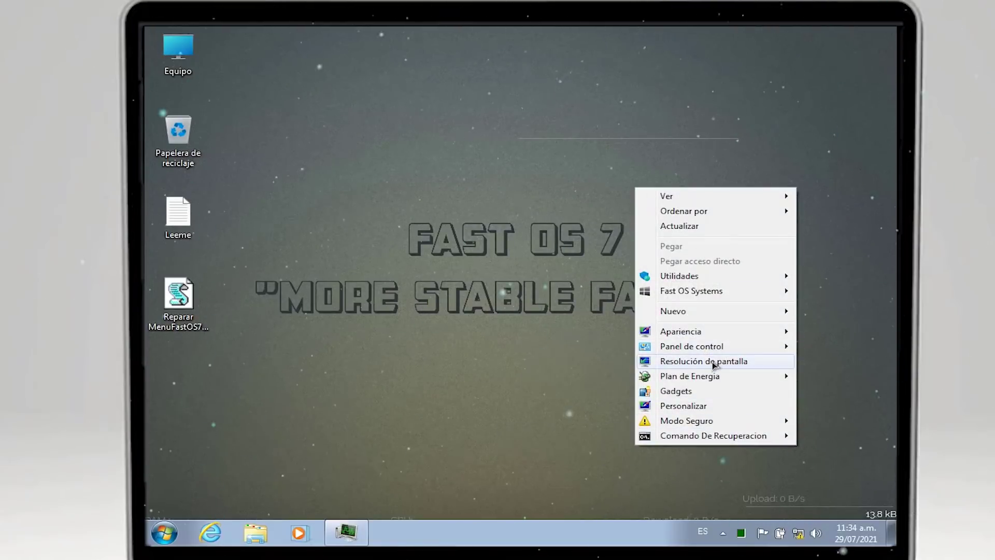
left_click(693, 408)
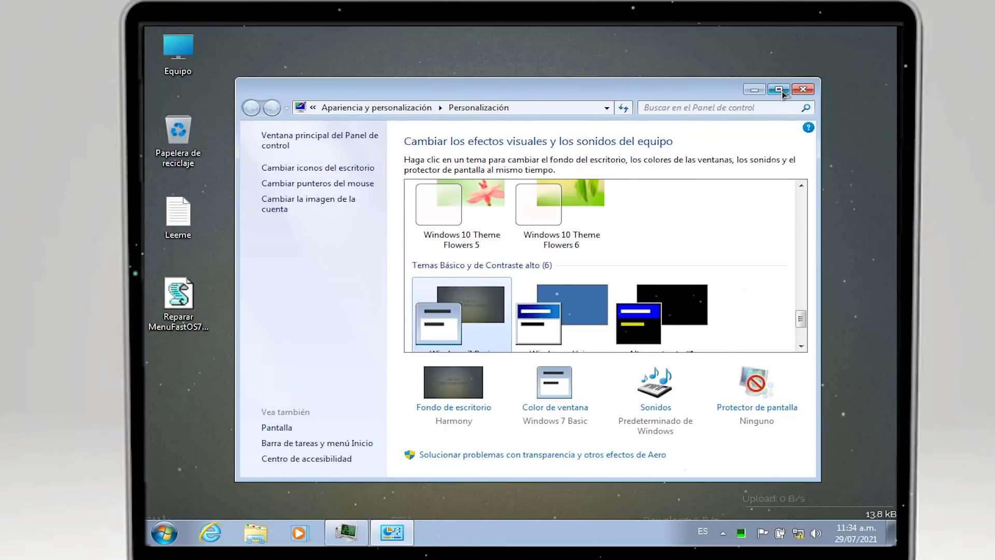
left_click(780, 90)
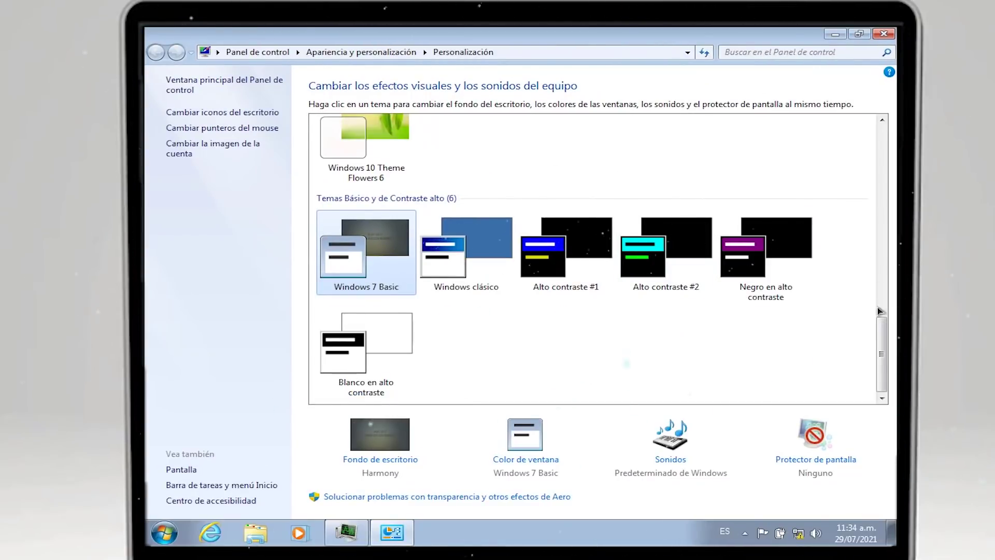
left_click_drag(880, 332, 881, 245)
left_click(386, 205)
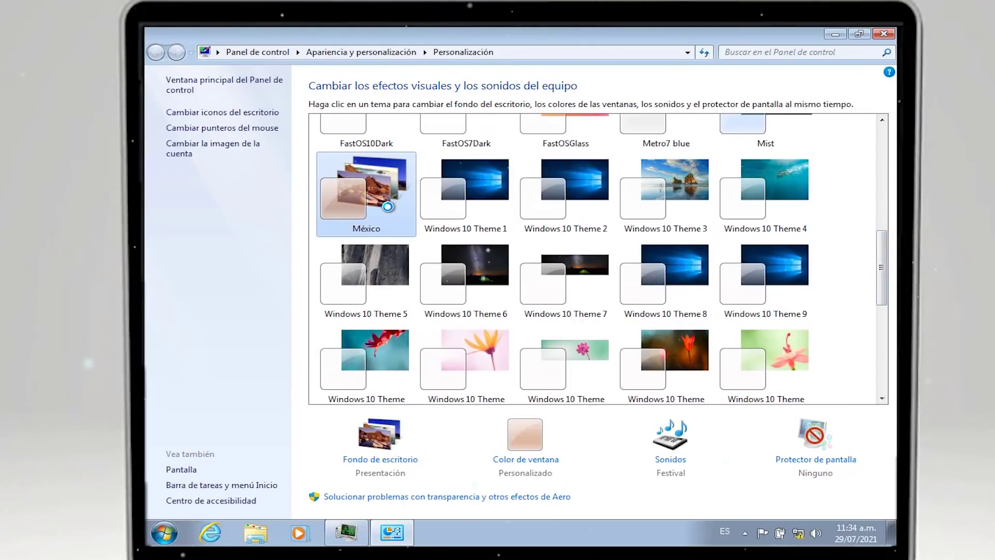
left_click(834, 34)
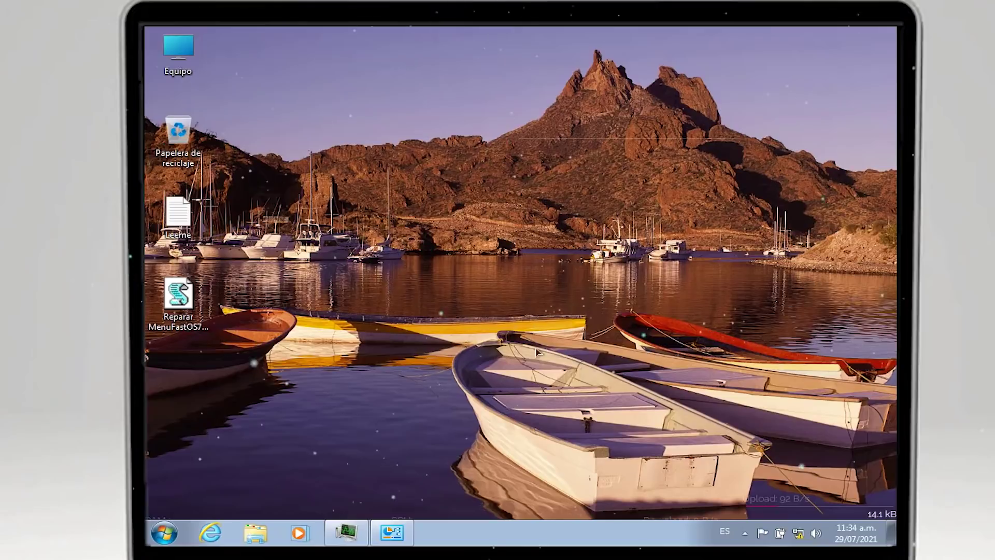
Restore the Personalización window, apply the installed España theme, and minimize the window to view the desktop
left_click(391, 532)
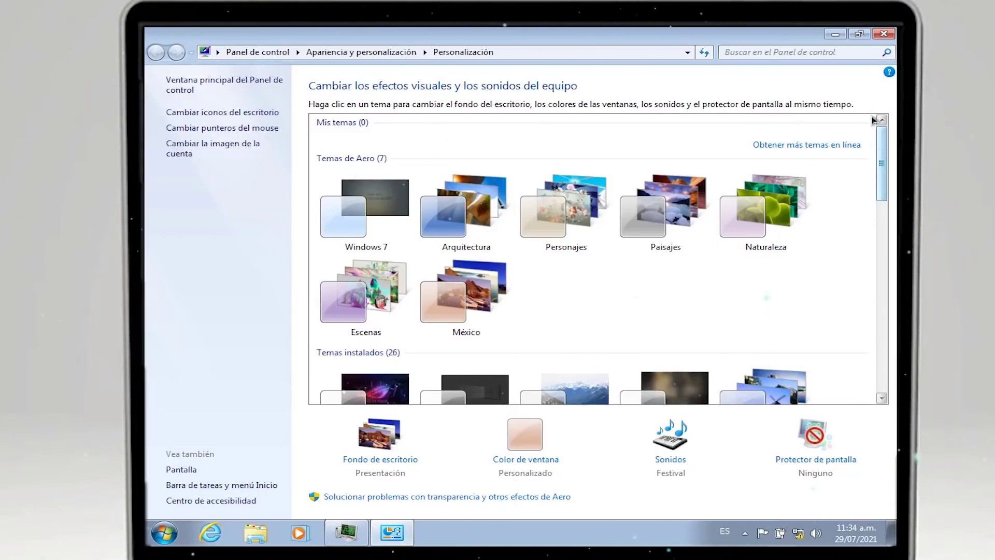
left_click_drag(879, 183, 880, 245)
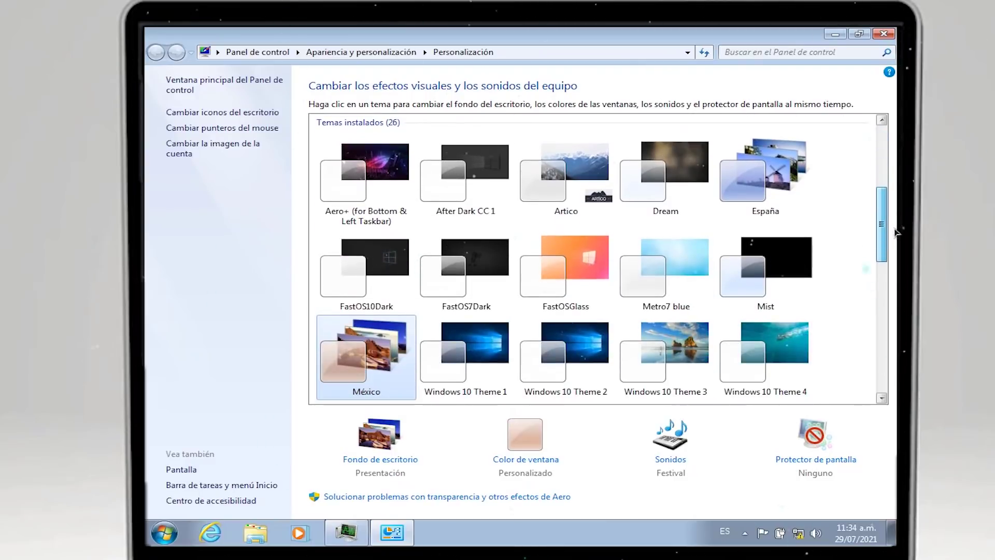
left_click(764, 173)
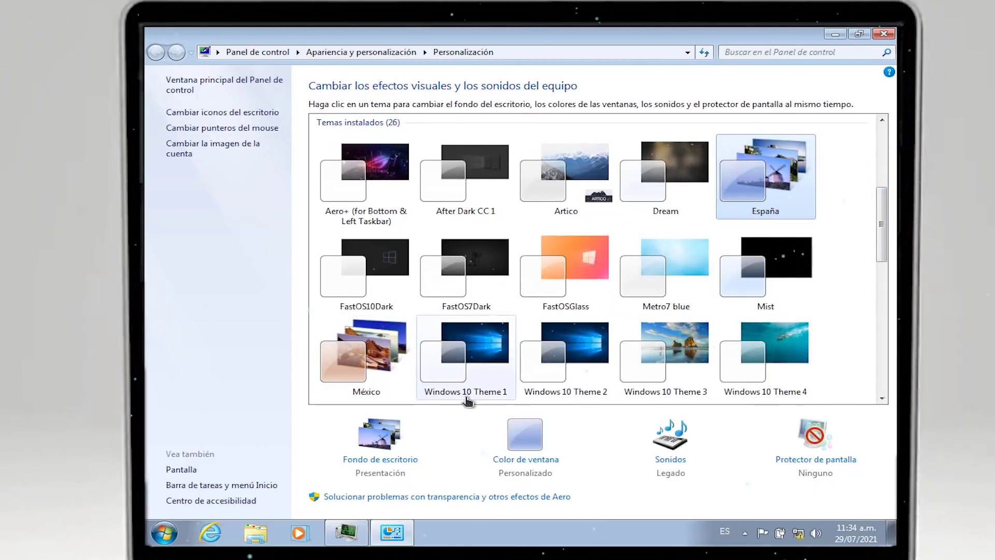
left_click(835, 34)
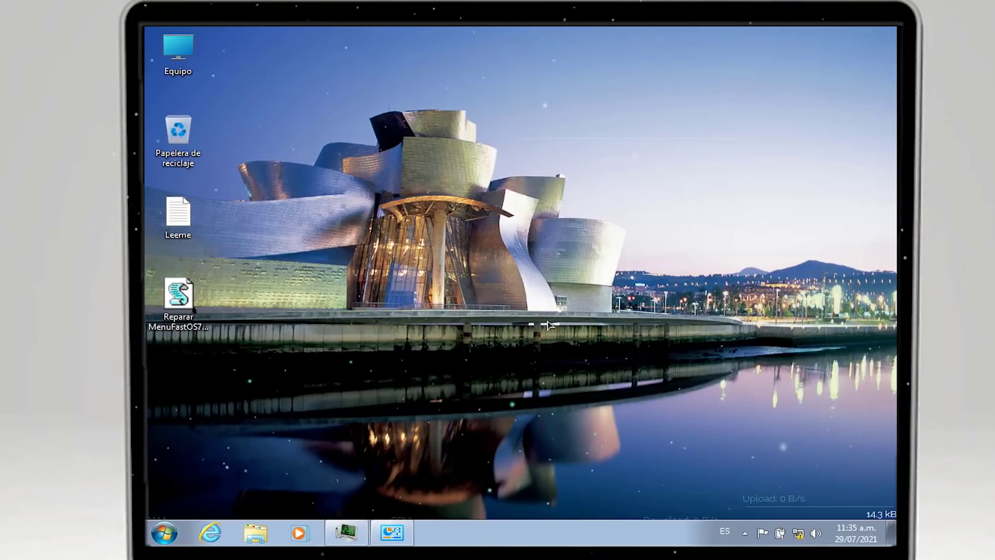
Browse the Bibliotecas, Equipo and Descargas locations in the file explorer to examine their icons, and close the window
left_click(251, 534)
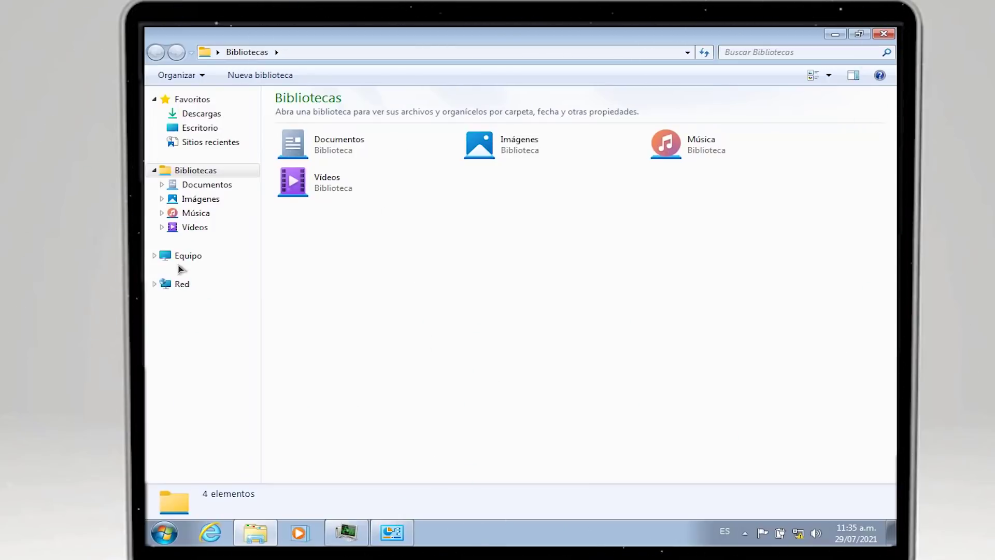
left_click(198, 260)
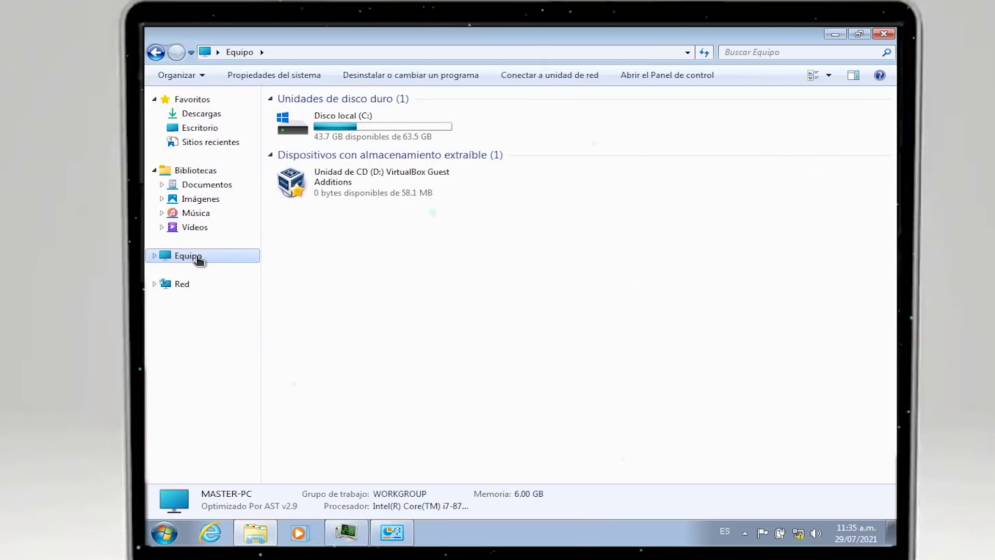
left_click(193, 170)
left_click(202, 114)
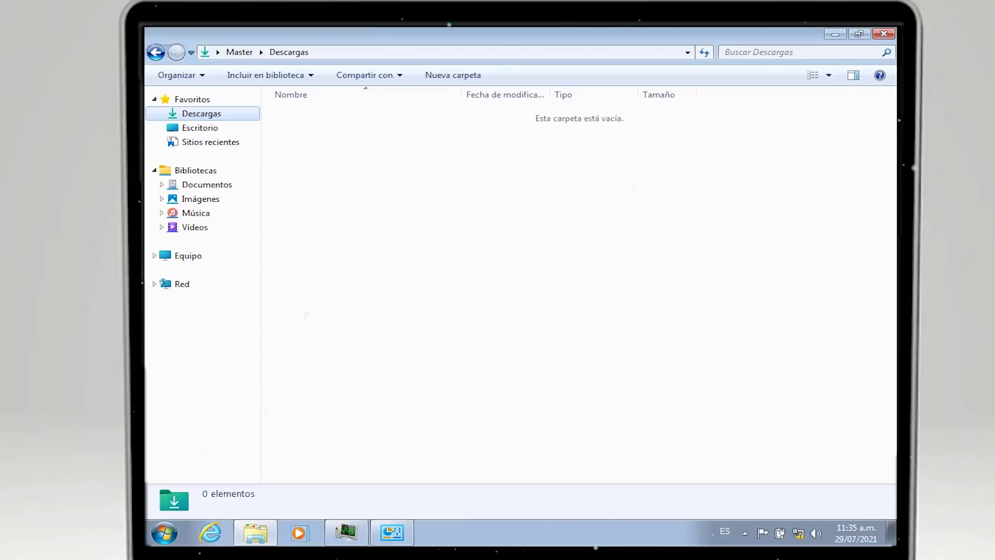
left_click(884, 34)
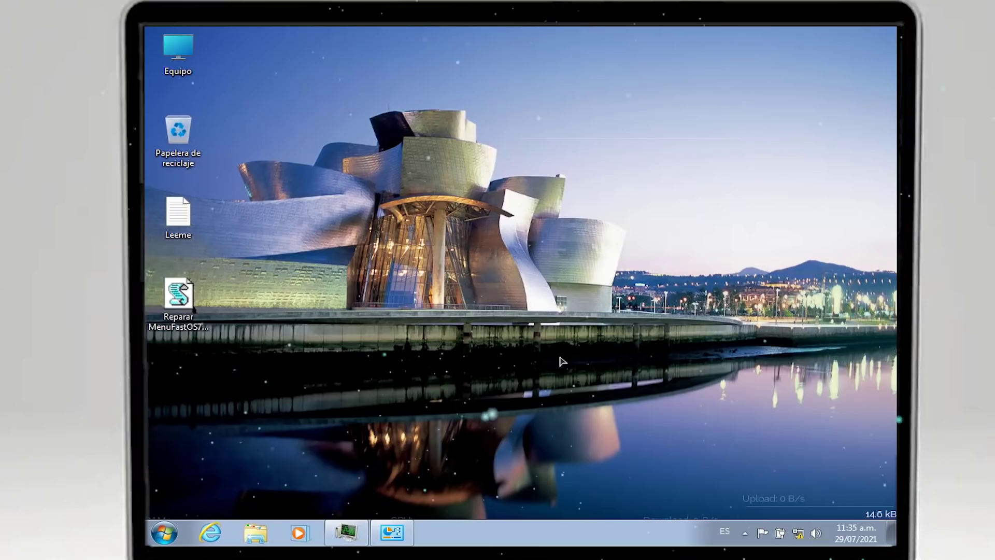
Check the hidden notification area icons and the options of the extended desktop menu
left_click(745, 533)
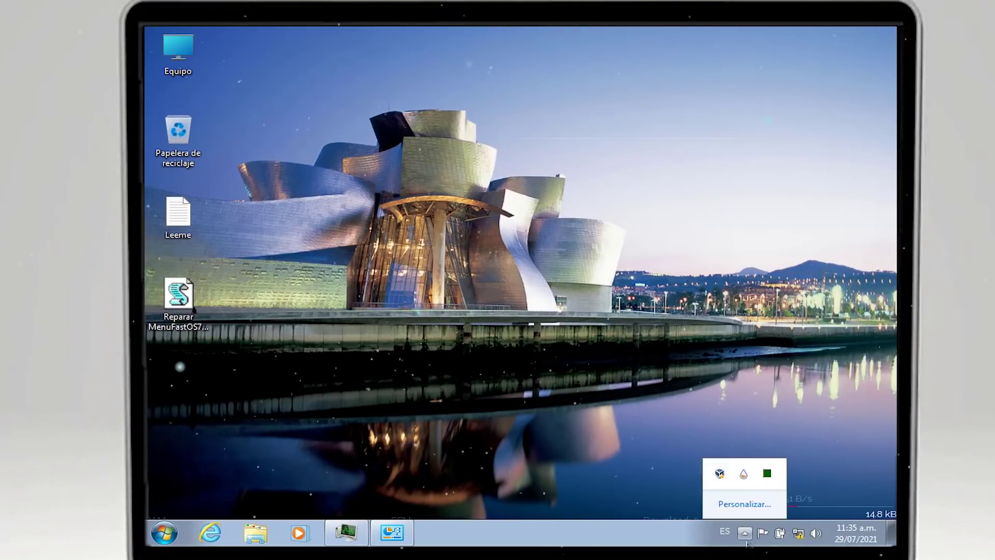
right_click(529, 195)
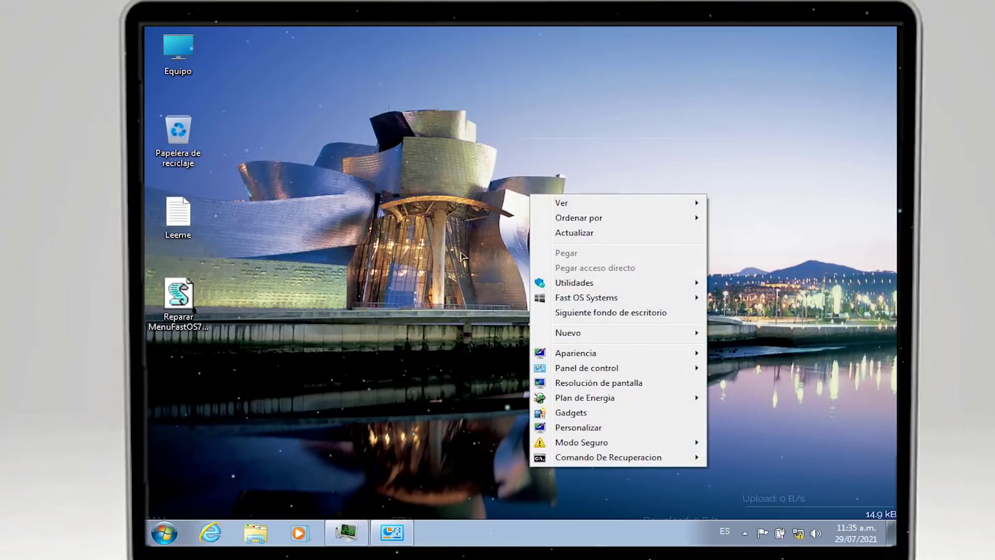
Review the list of all installed programs and launch Solución de problemas from the SmartFix folder
left_click(160, 540)
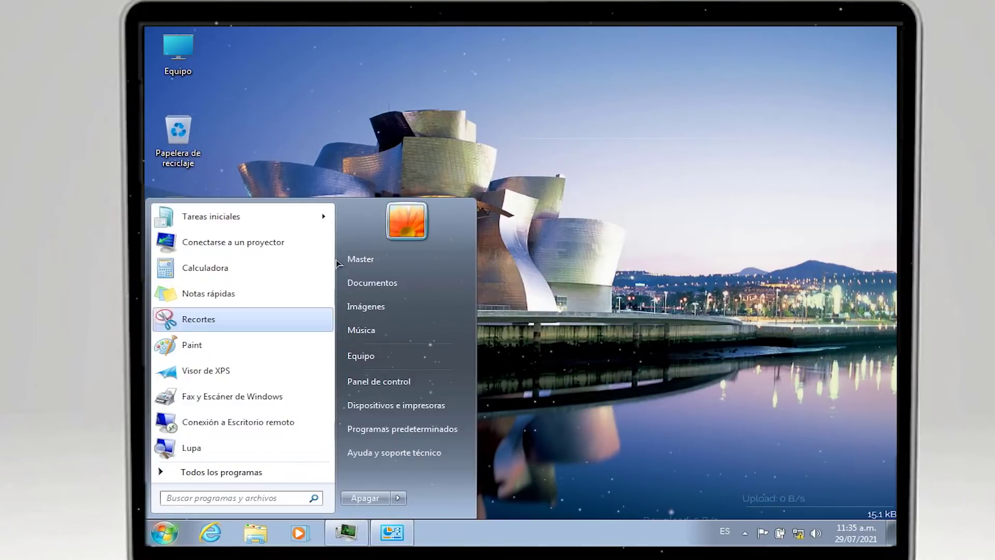
left_click(237, 471)
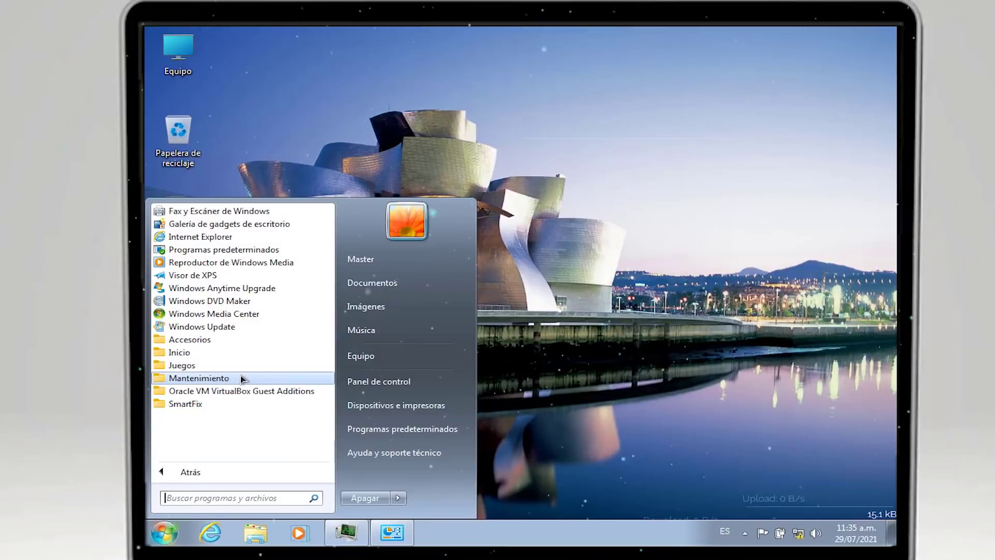
left_click(273, 405)
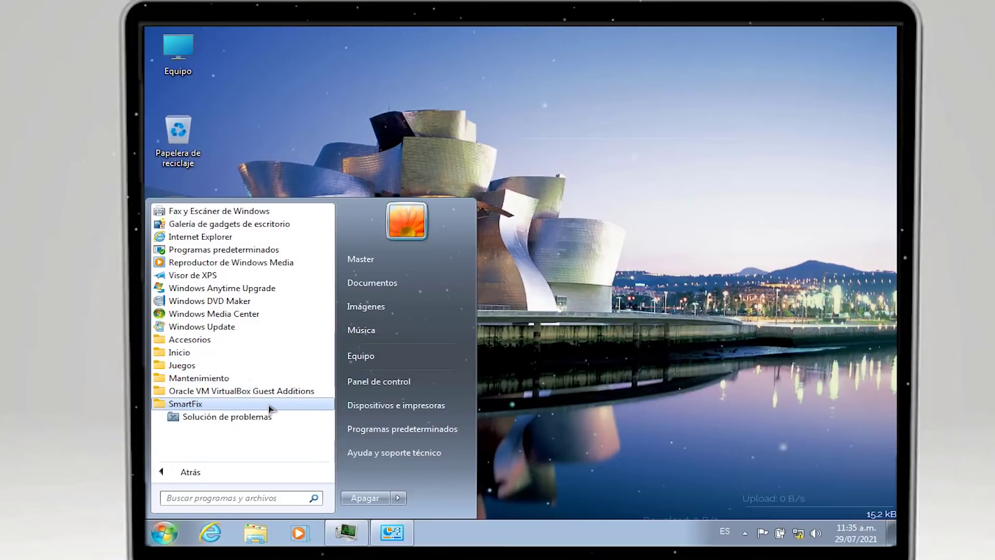
left_click(219, 418)
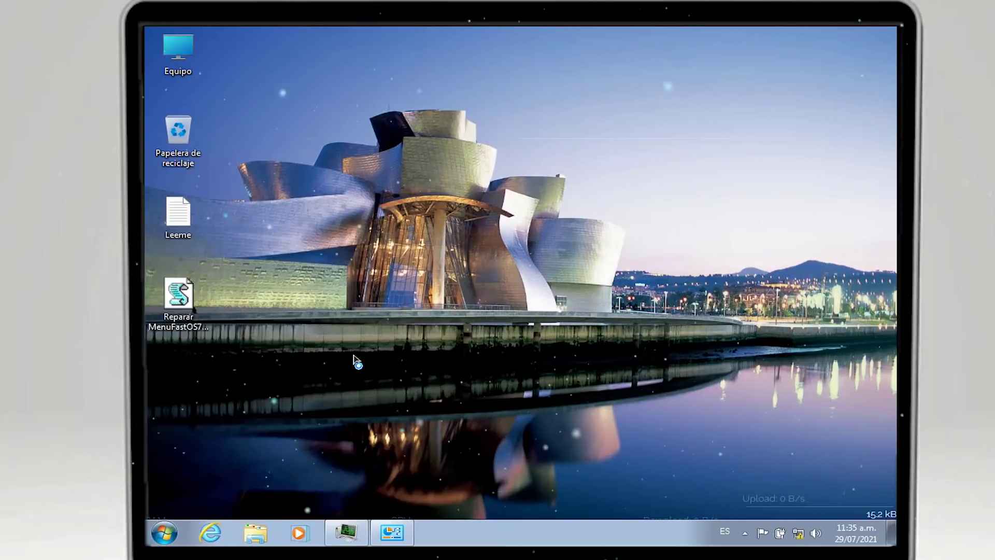